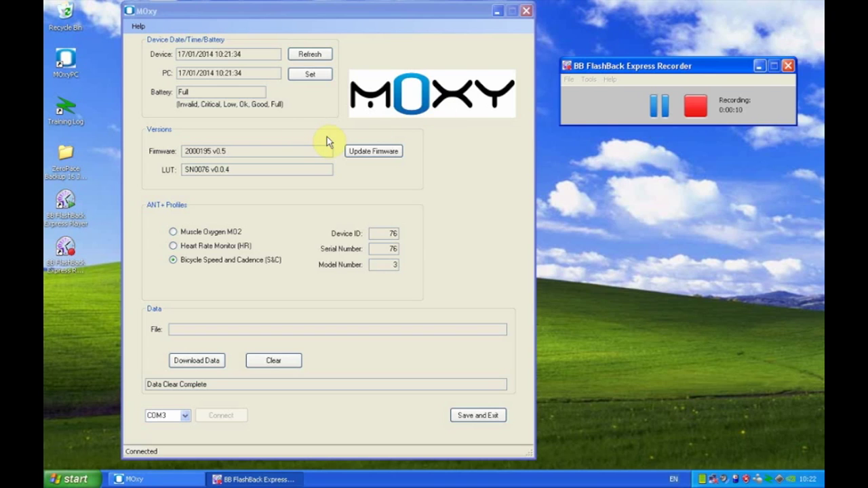
Open ZeroPace Training Log from the desktop and view the training log list and the training chart
left_click(73, 113)
double_click(73, 113)
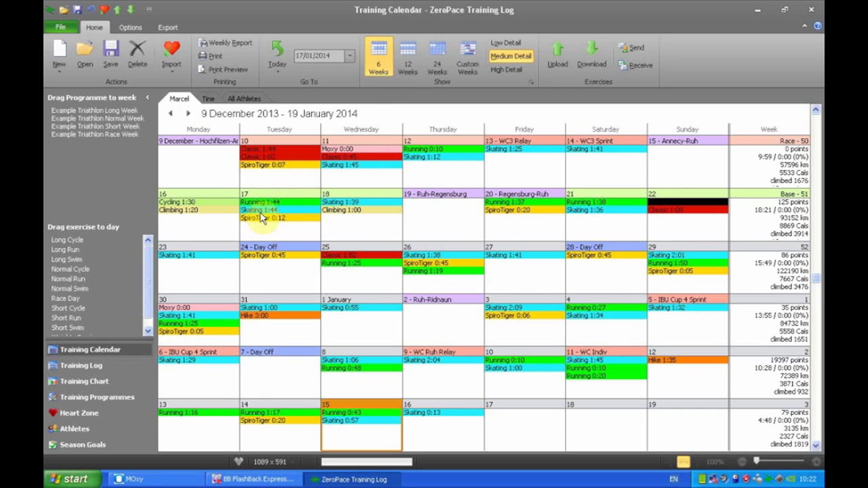
left_click(91, 365)
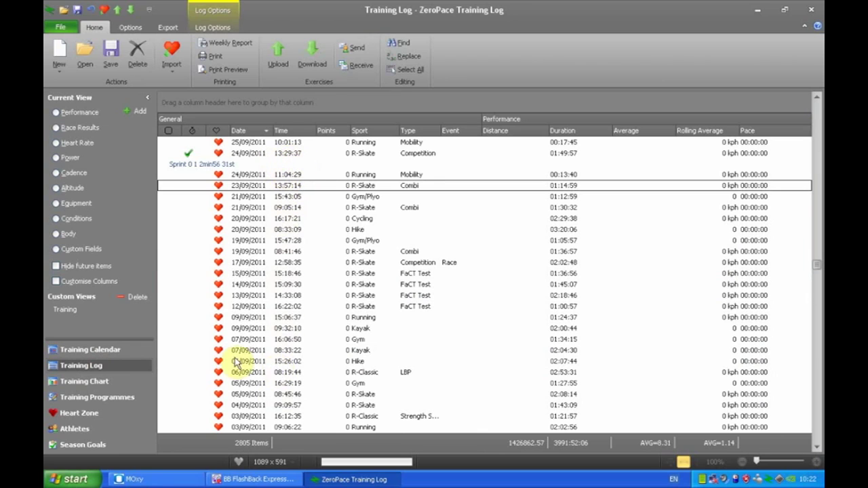
left_click(82, 387)
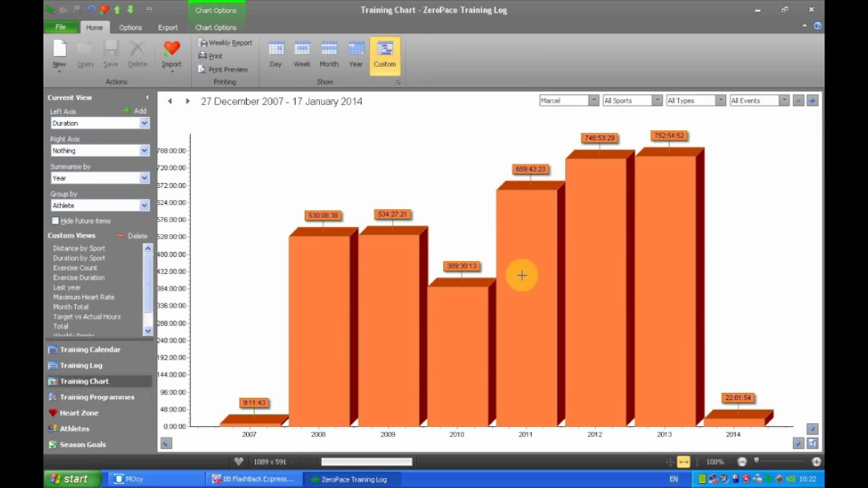
View the yearly duration chart filtered to Running only, and restore it to all sports
left_click(657, 100)
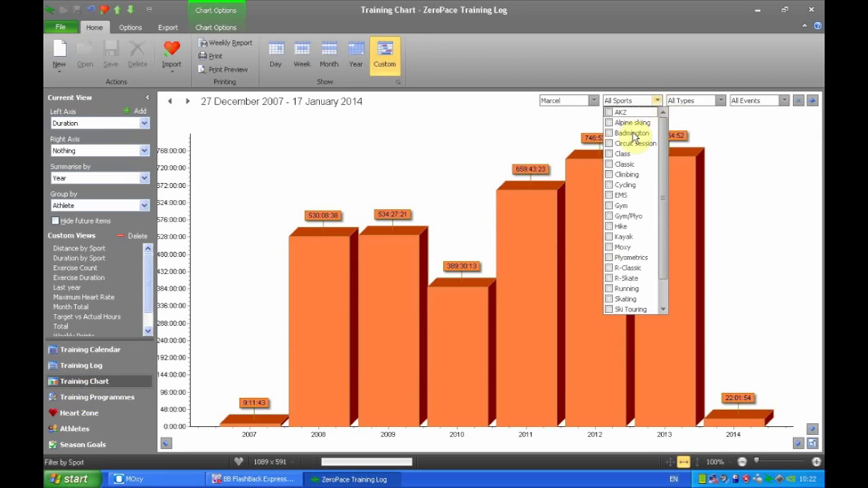
left_click(610, 288)
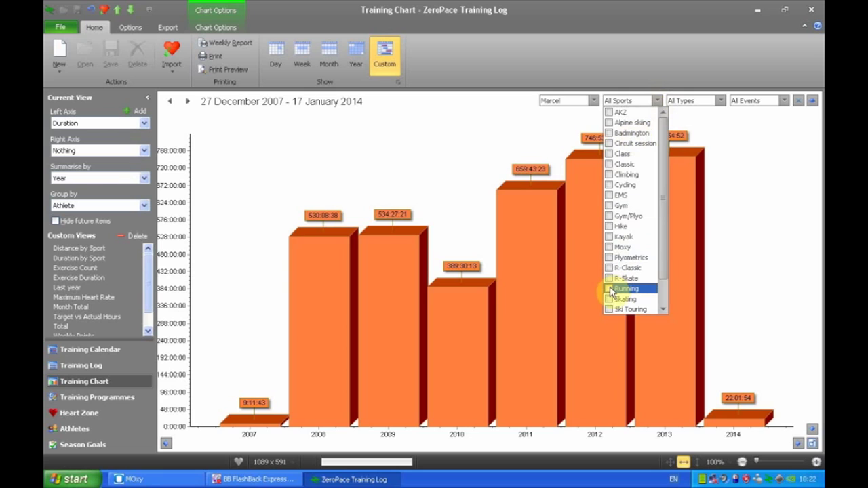
left_click(458, 168)
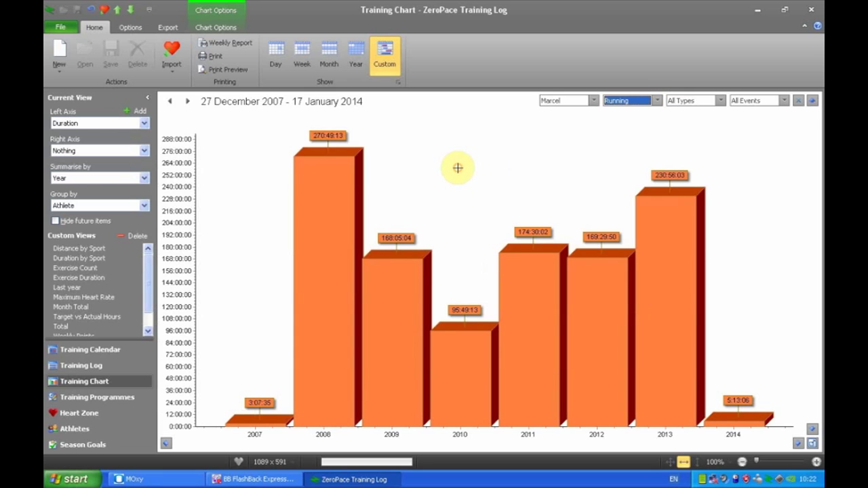
left_click(657, 100)
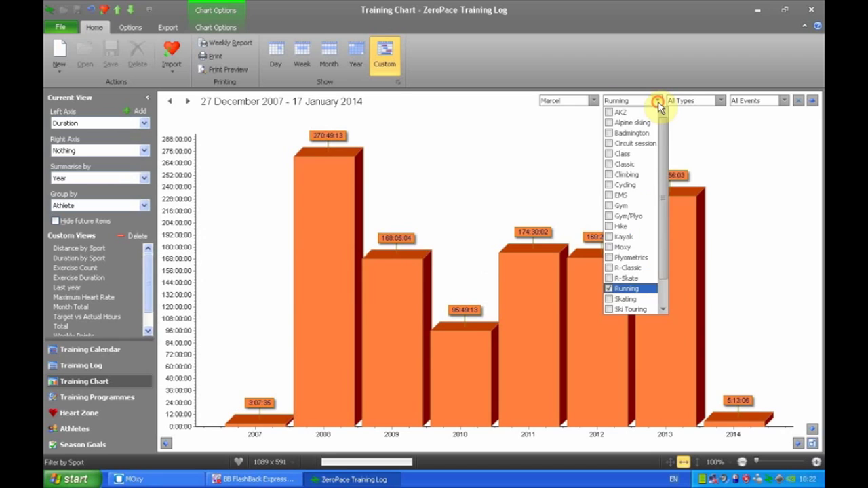
left_click(609, 288)
left_click(432, 176)
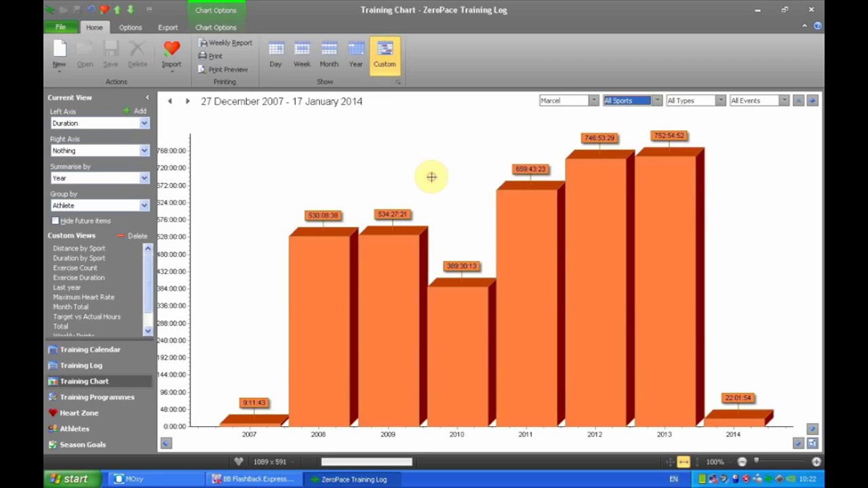
View the first athlete's 16/01/2014 Skating and 14/01/2014 Running graphs in Heart Zone
left_click(80, 414)
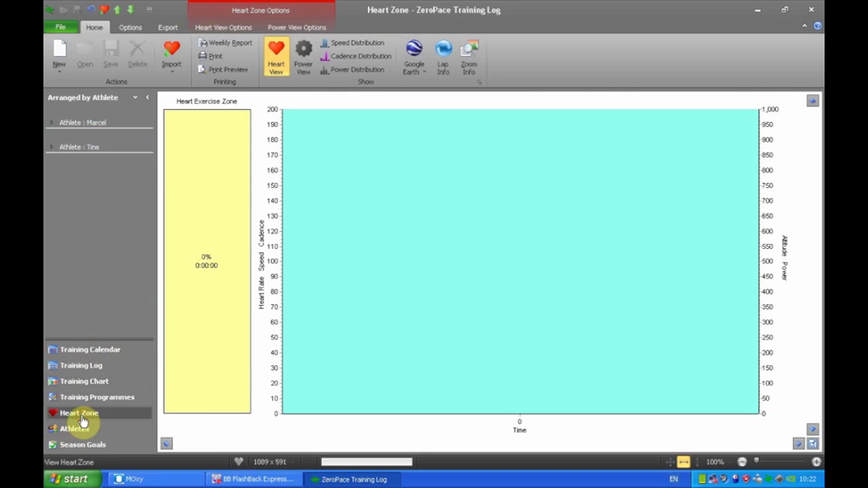
left_click(49, 123)
left_click(111, 136)
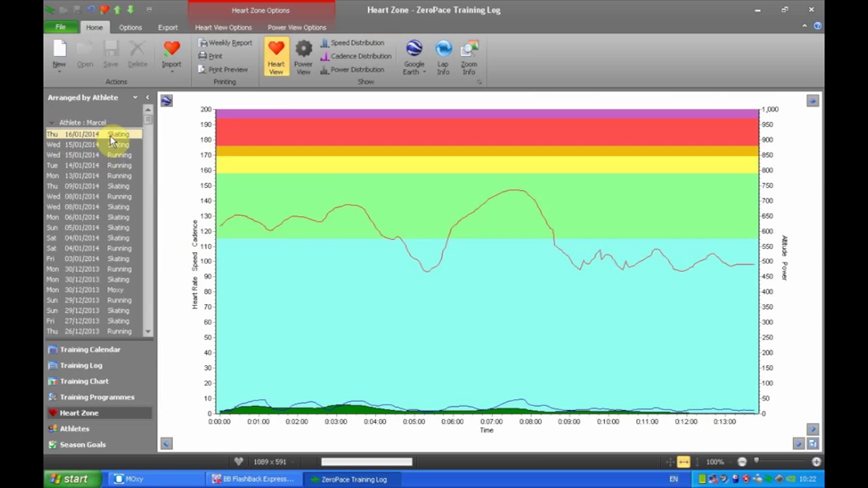
left_click(116, 166)
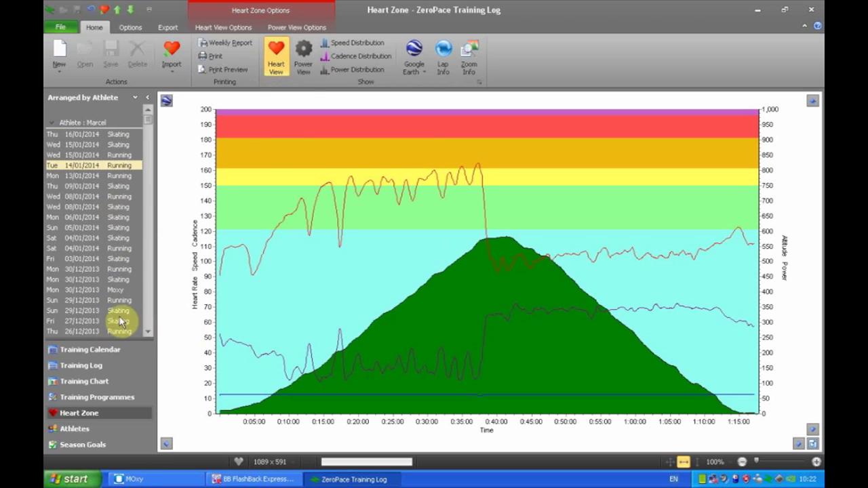
Start a heart rate monitor file import from the training calendar and browse to the Moxy folder in My Documents
left_click(108, 351)
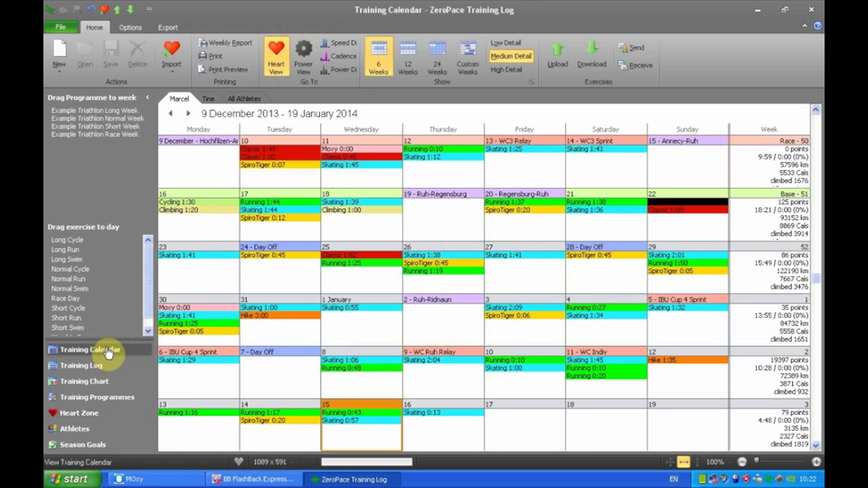
left_click(170, 73)
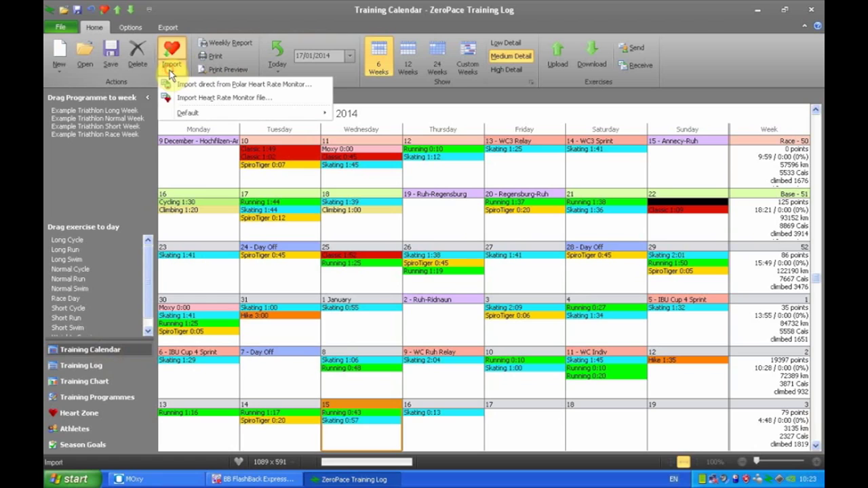
left_click(217, 100)
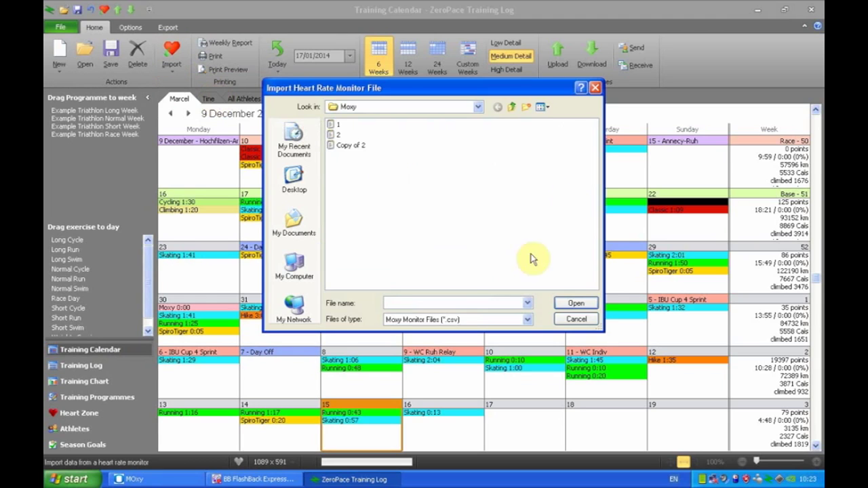
left_click(512, 108)
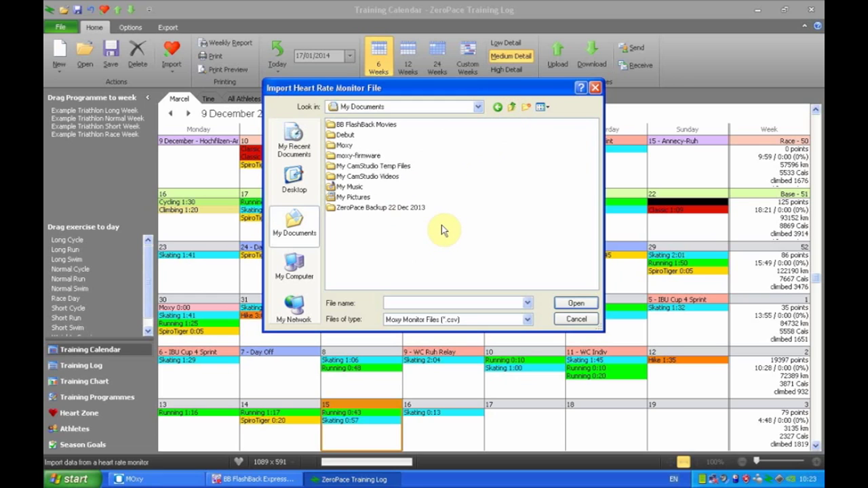
double_click(344, 146)
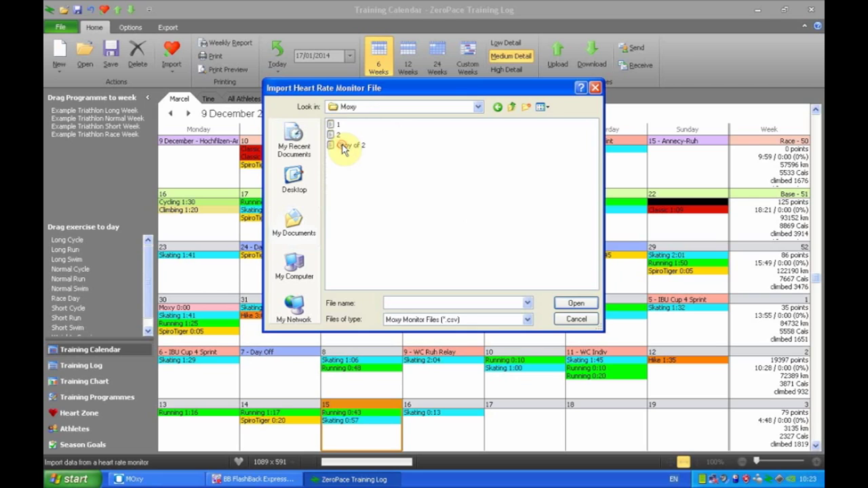
Set the import file type to Moxy Monitor Files (*.csv) and import file 2
left_click(528, 323)
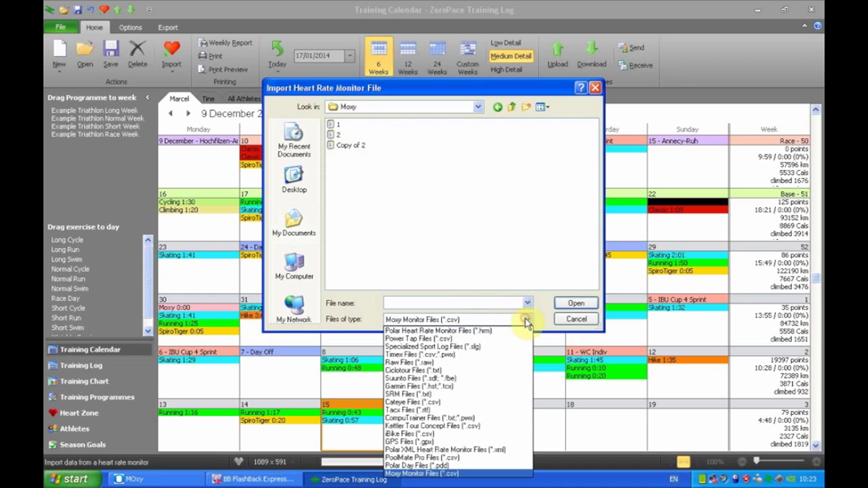
left_click(464, 394)
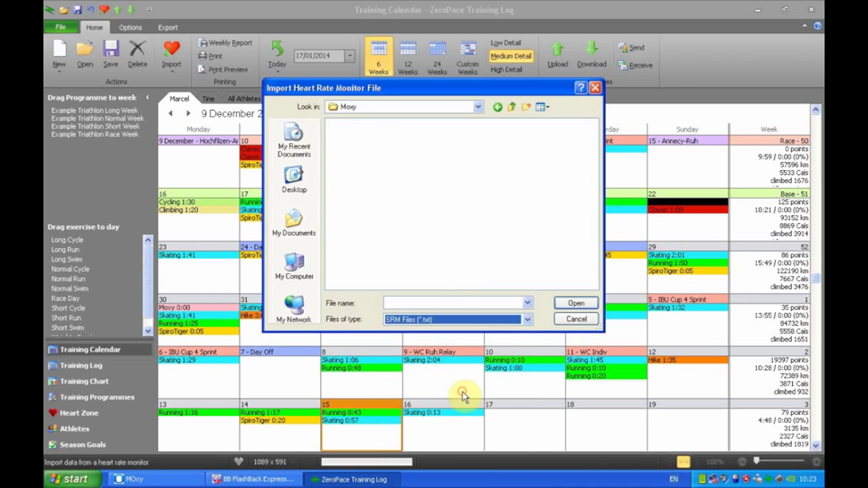
left_click(528, 320)
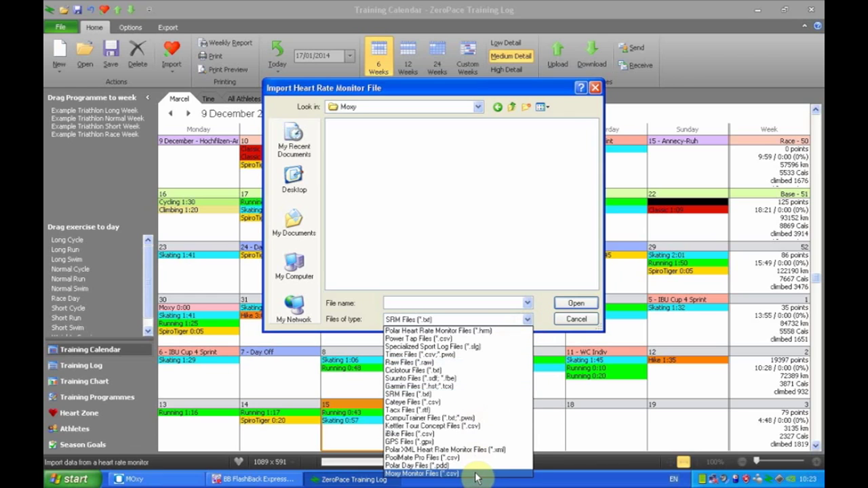
left_click(434, 474)
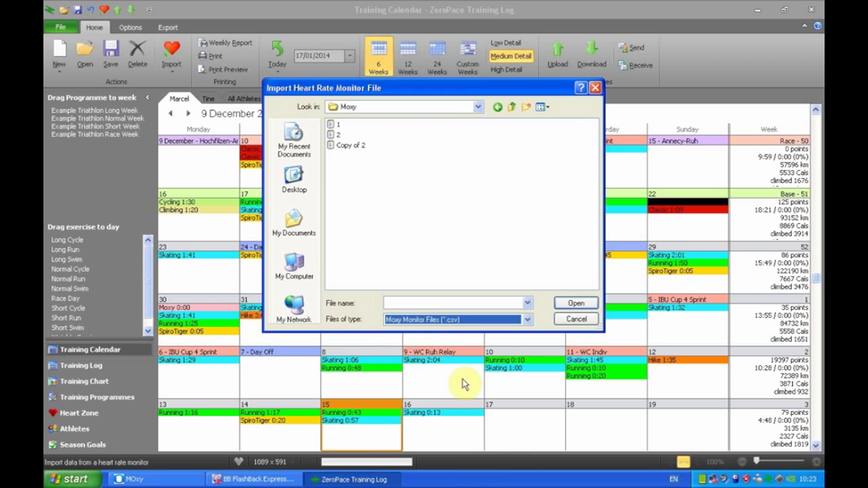
left_click(338, 135)
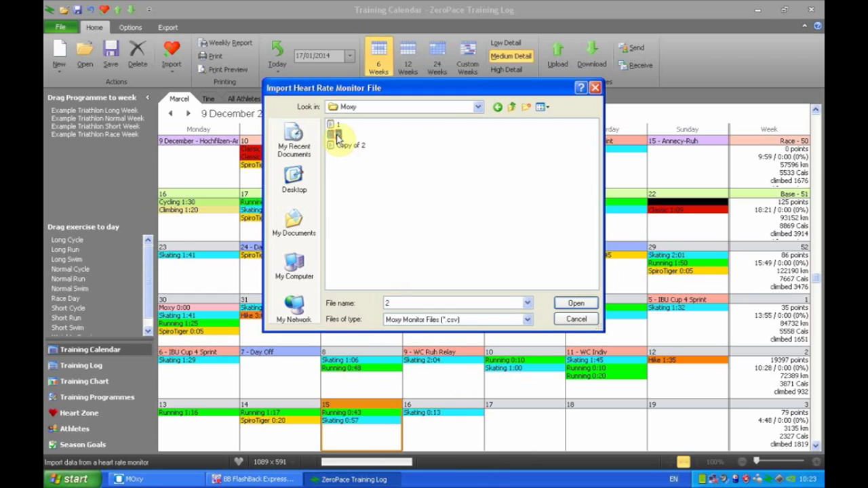
left_click(576, 303)
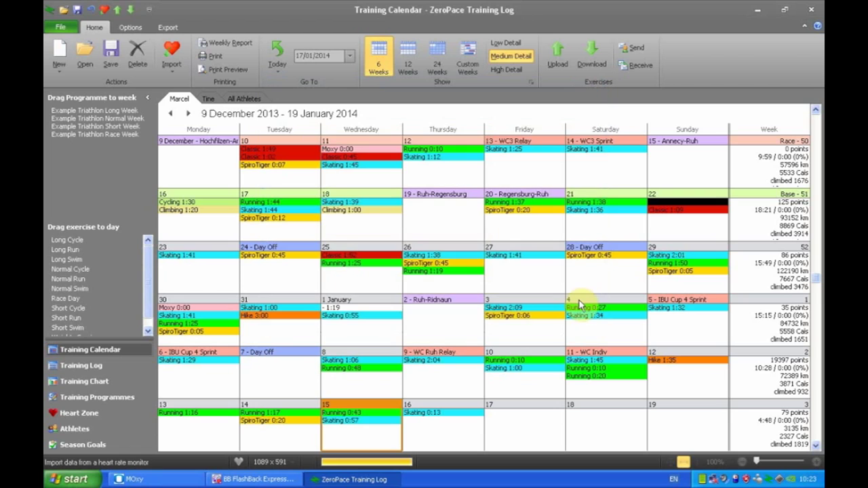
Set the sport of the imported 01/01/2014 12:59:35 exercise to Moxy and save the exercise and the day
double_click(348, 313)
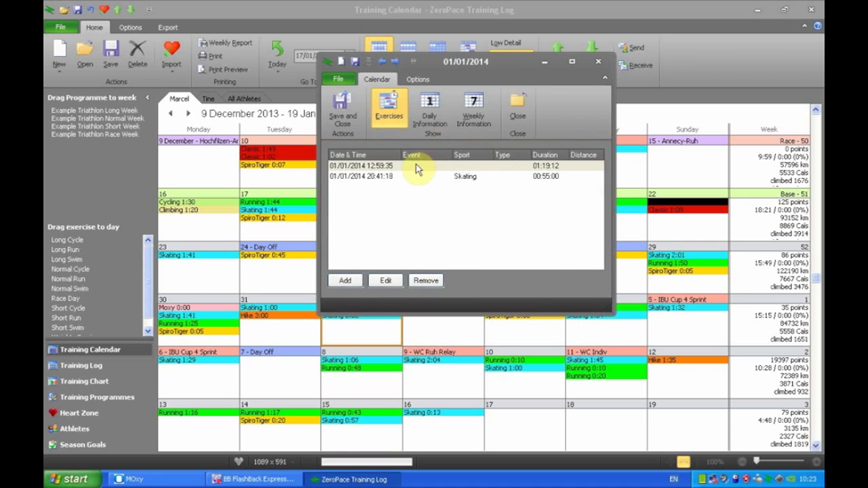
left_click(416, 167)
double_click(415, 166)
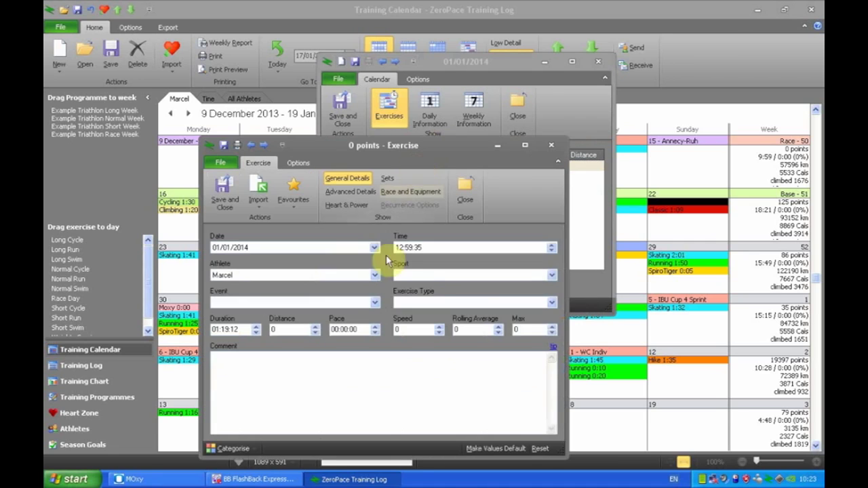
left_click(551, 276)
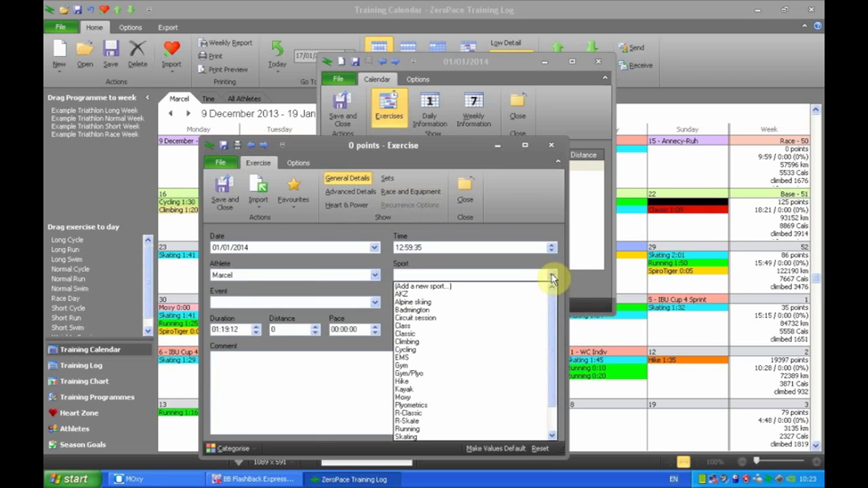
left_click(467, 398)
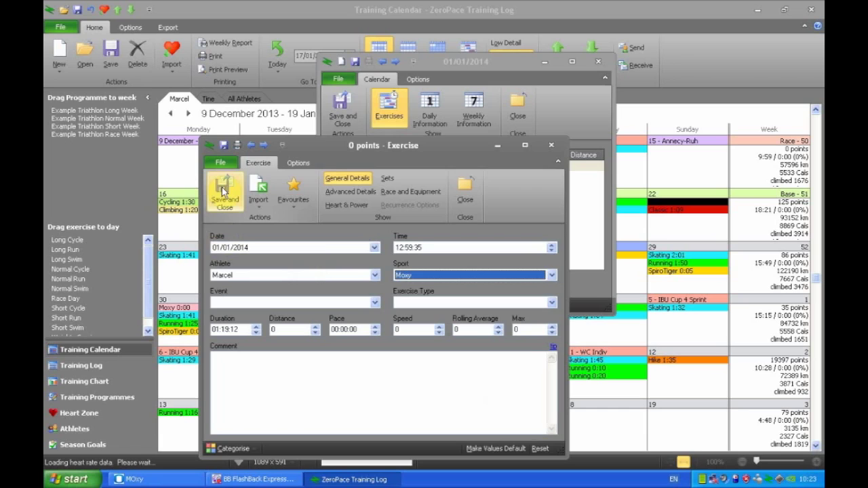
left_click(223, 192)
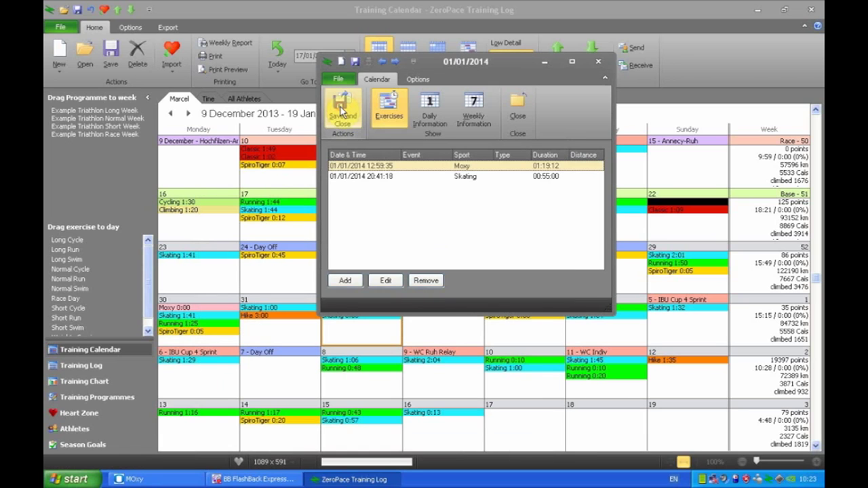
left_click(341, 112)
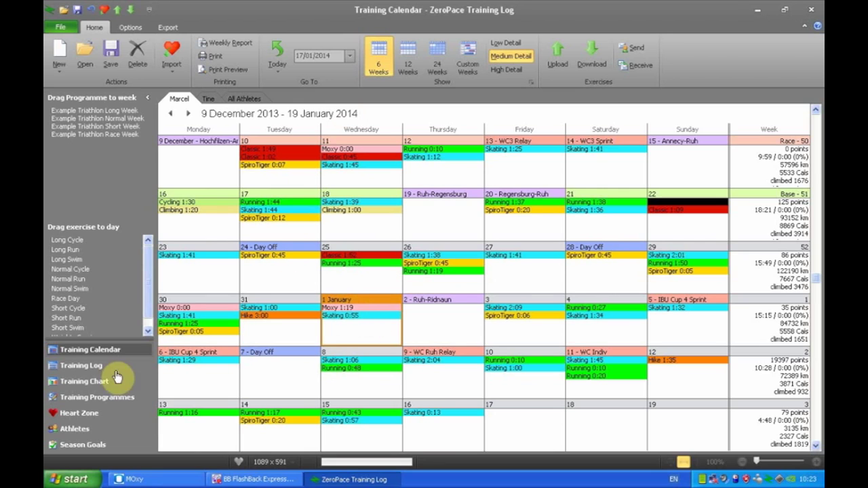
Display the 01/01/2014 Moxy exercise in Heart Zone and enlarge its graph by hiding the navigator bar and ribbon
left_click(78, 413)
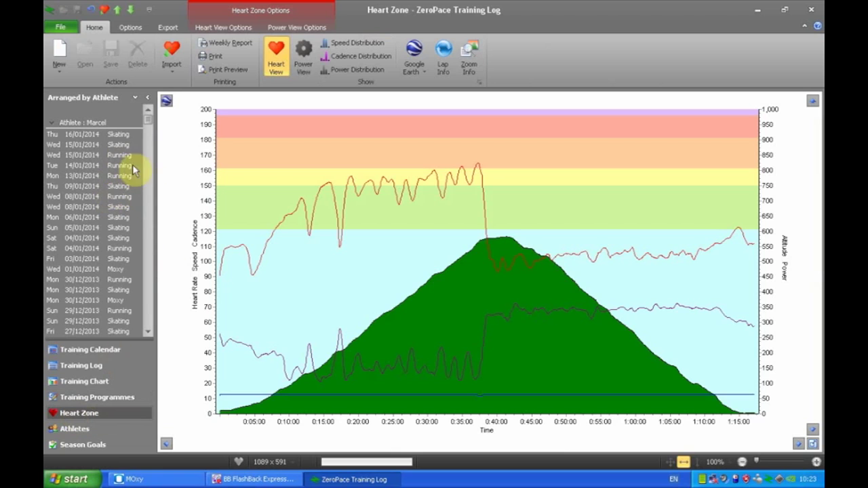
left_click(119, 270)
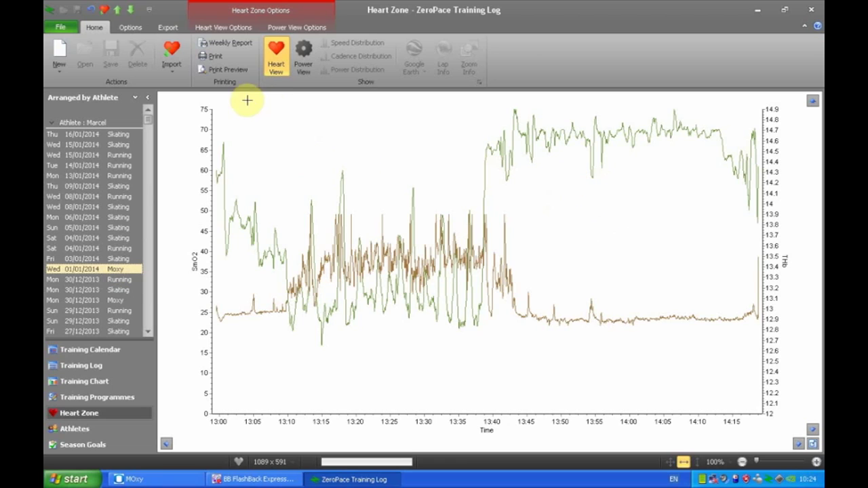
left_click(148, 102)
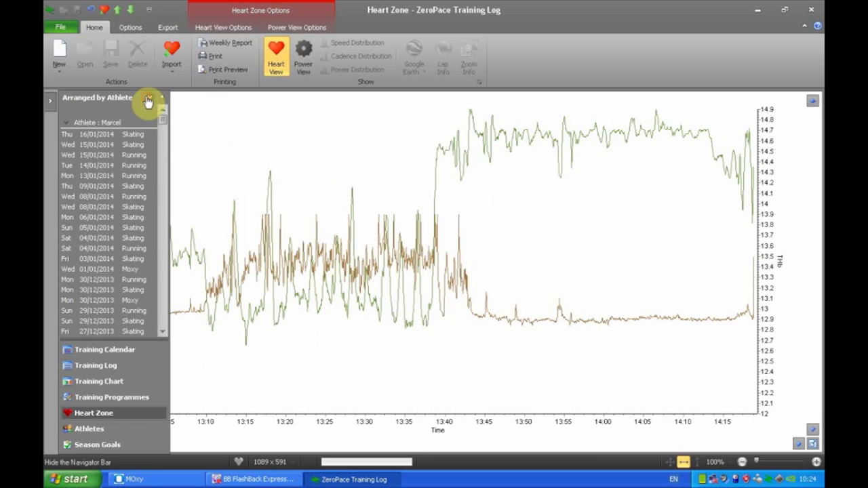
left_click(805, 27)
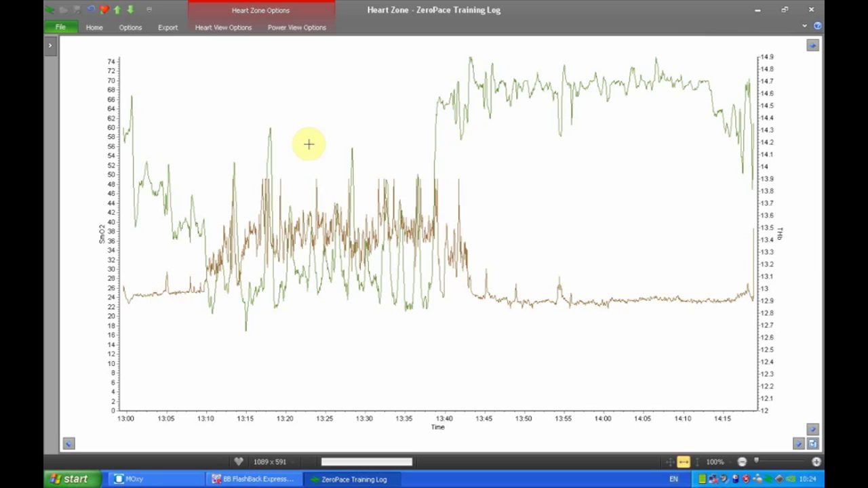
Zoom the Moxy graph in to the period from about 13:05 to 13:45 and restore the full time range
left_click(169, 89)
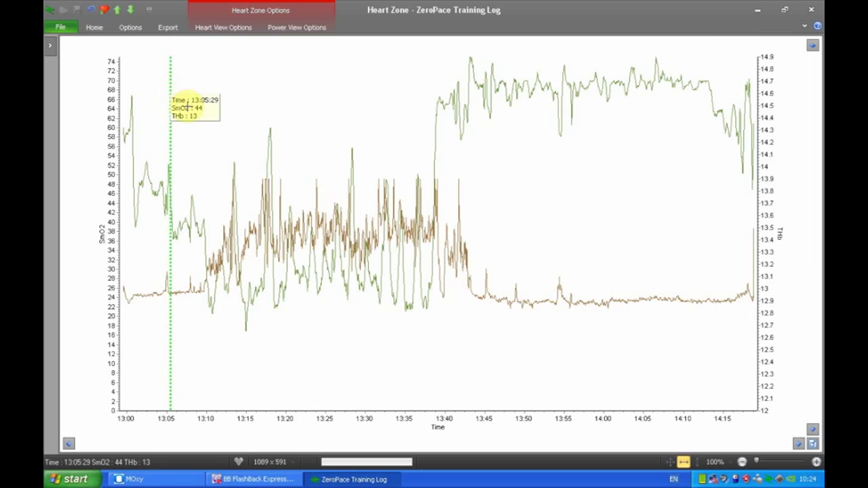
left_click(489, 336)
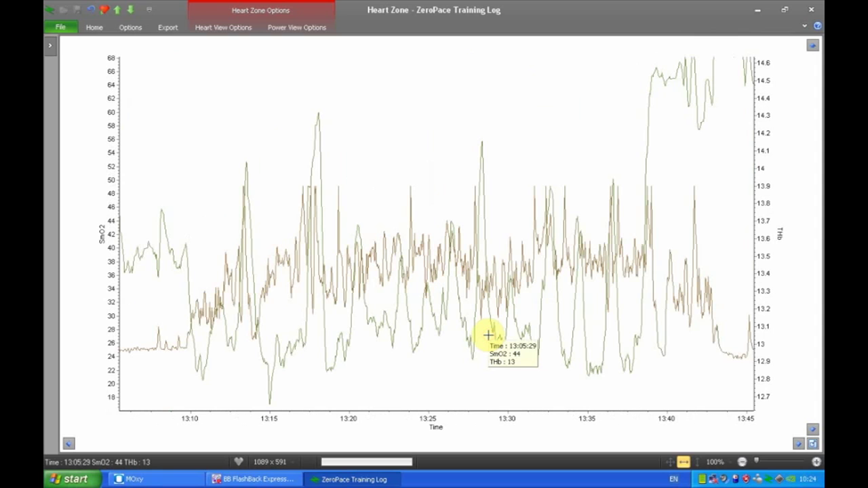
left_click(813, 445)
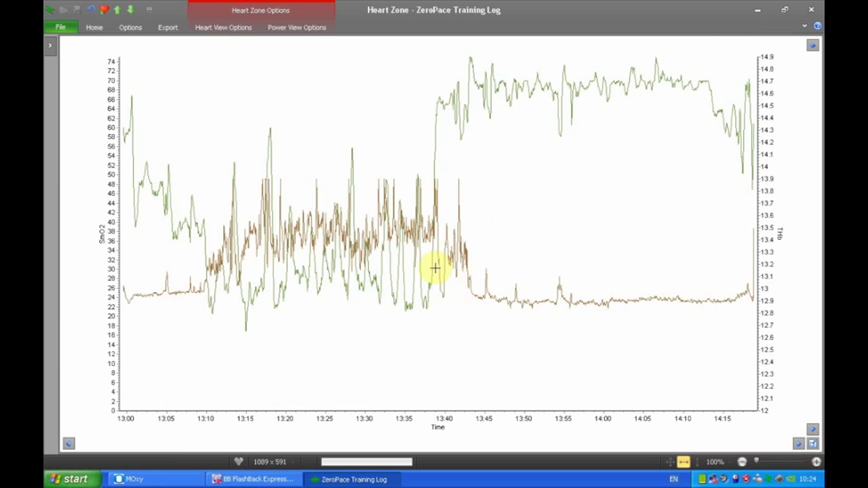
Zoom the Moxy graph to 230%, pan it right and down, zoom to 250%, and restore its original size and position
left_click(816, 464)
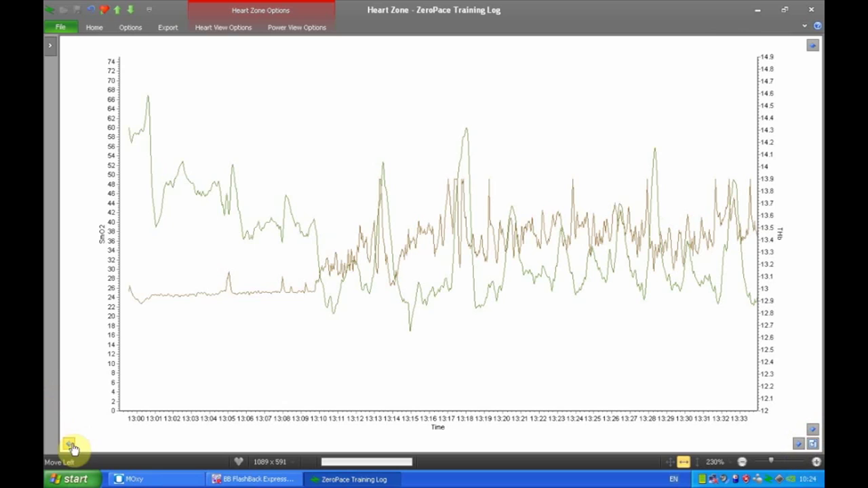
left_click(797, 449)
left_click(797, 449)
left_click(798, 449)
left_click(798, 449)
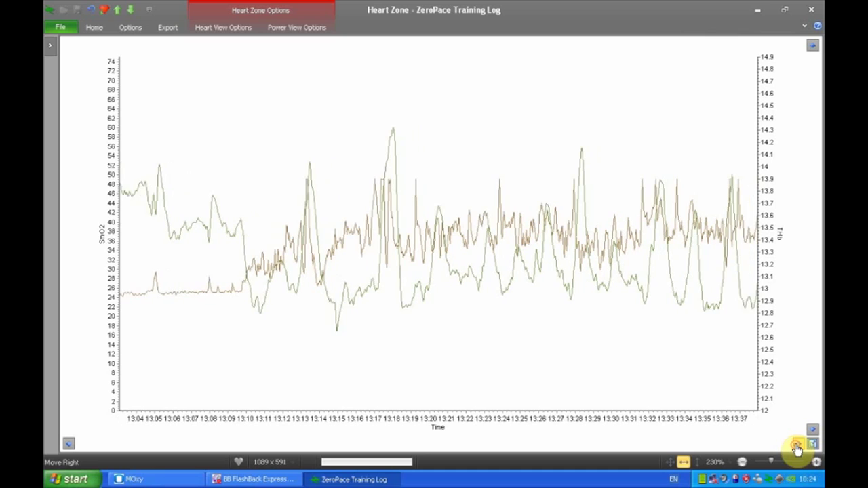
left_click(798, 449)
left_click(813, 435)
left_click(813, 434)
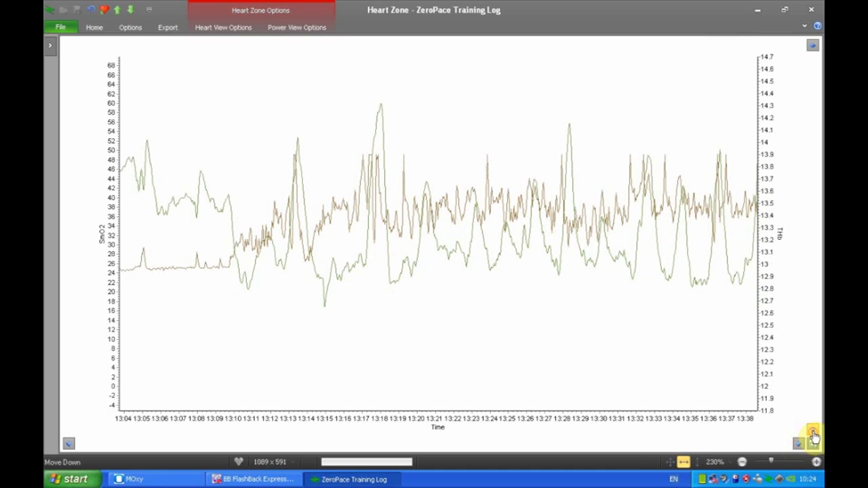
left_click(817, 463)
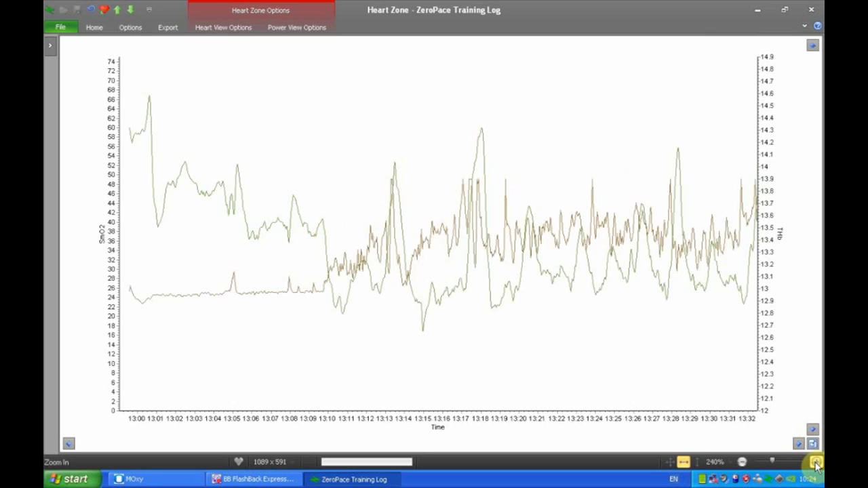
left_click(817, 463)
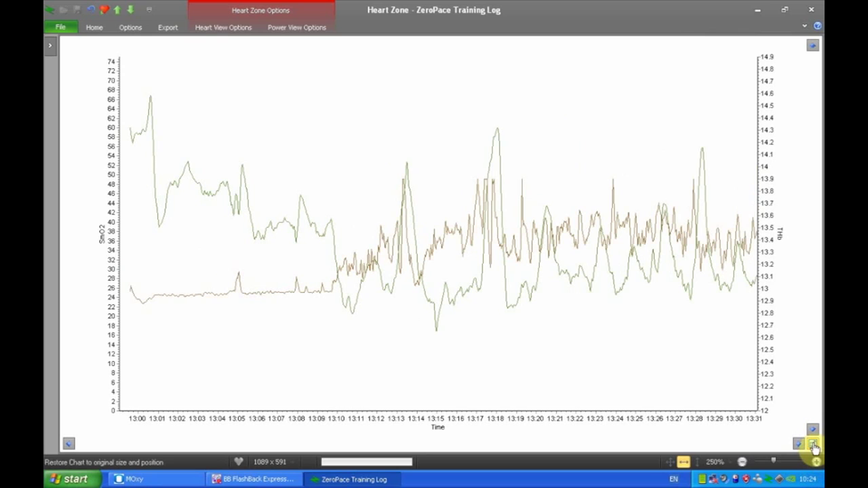
left_click(814, 445)
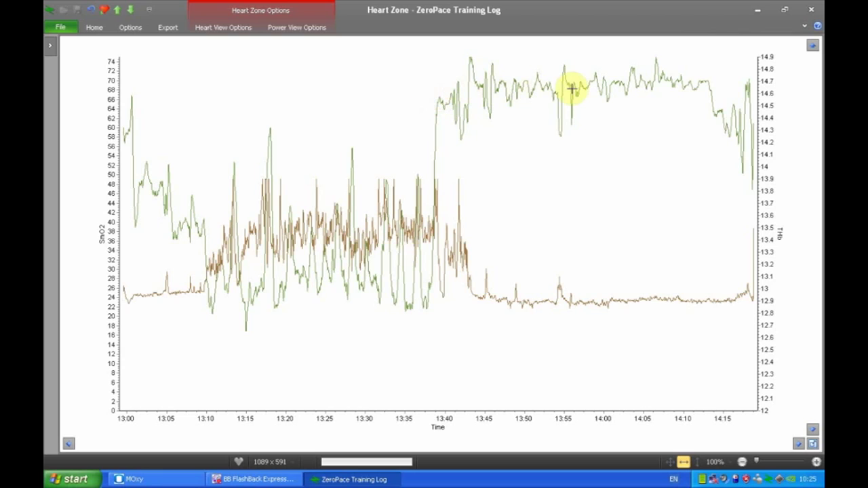
Add the note "Top of mountain" near the upper edge of the Moxy graph at about 13:38
left_click(430, 78)
right_click(430, 78)
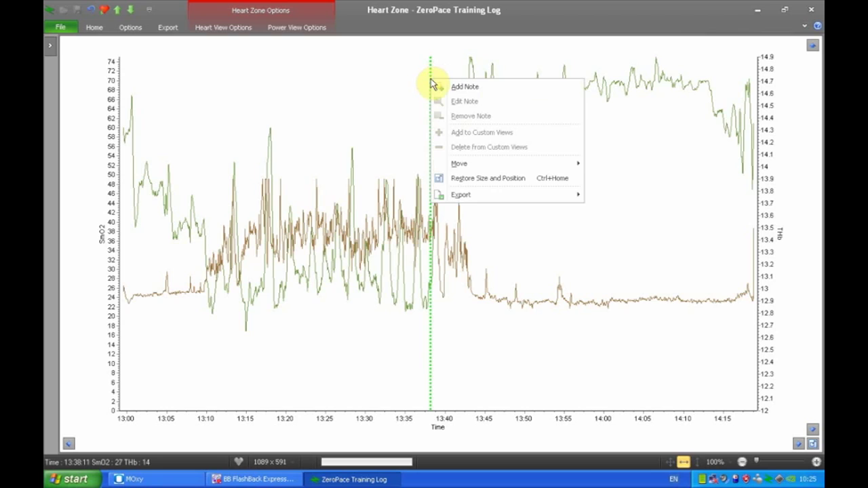
left_click(448, 86)
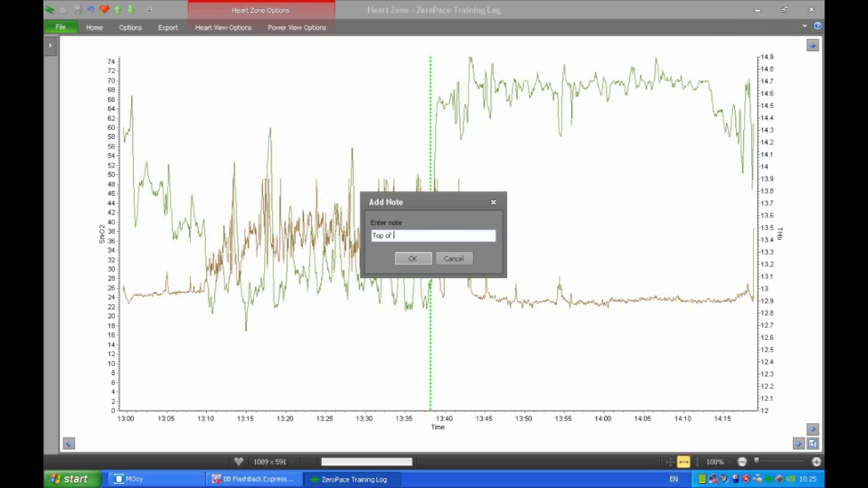
left_click(411, 256)
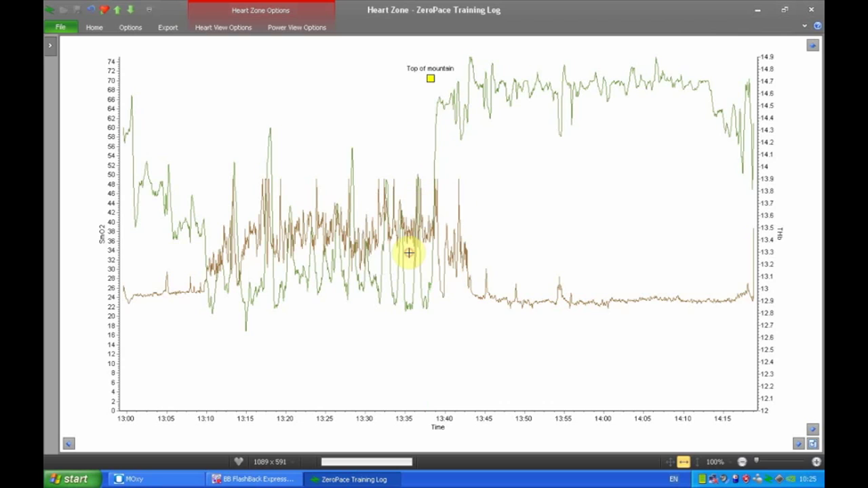
Add the note "Start" to the Moxy graph at about 13:10, above the curves
right_click(204, 151)
left_click(236, 160)
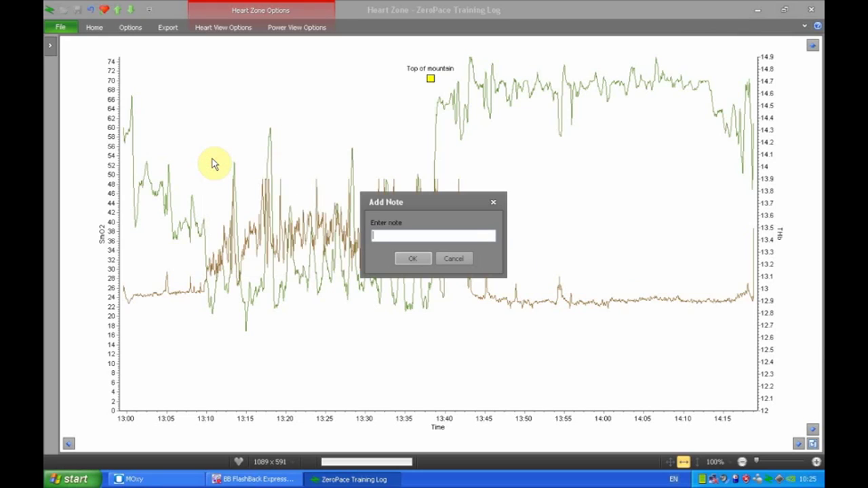
type("Start")
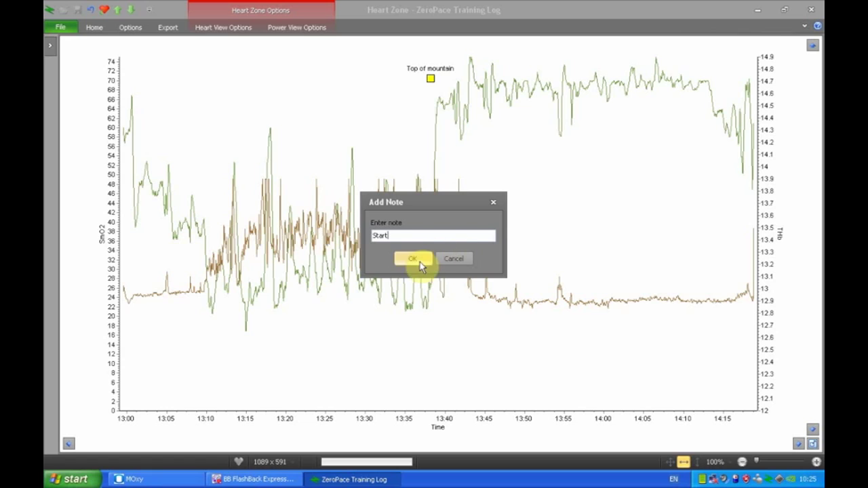
left_click(413, 258)
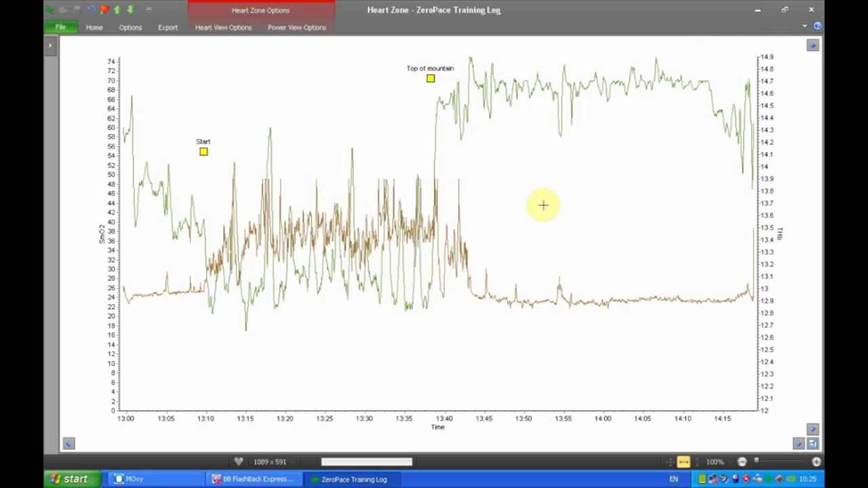
Bring back the full ribbon and keep the navigator bar permanently expanded beside the graph
left_click(804, 25)
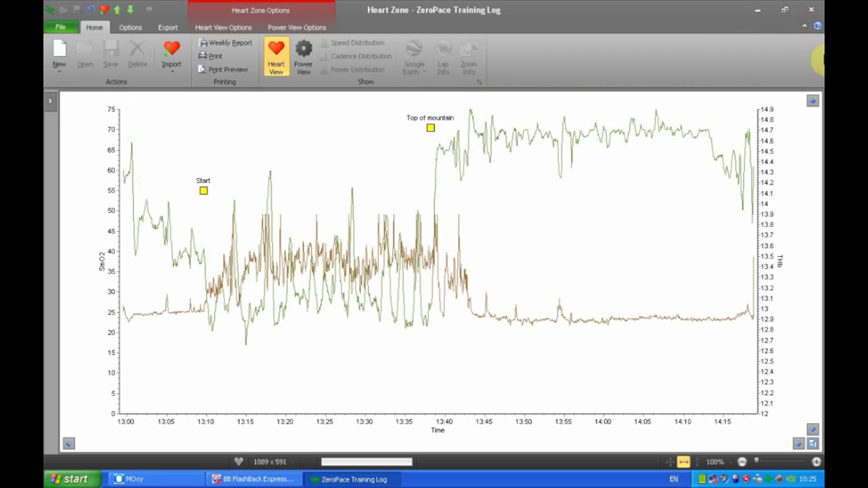
left_click(50, 100)
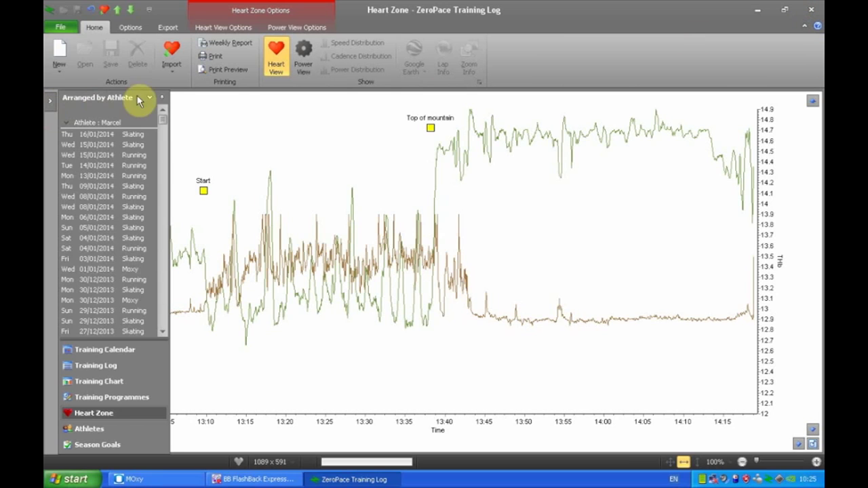
left_click(166, 99)
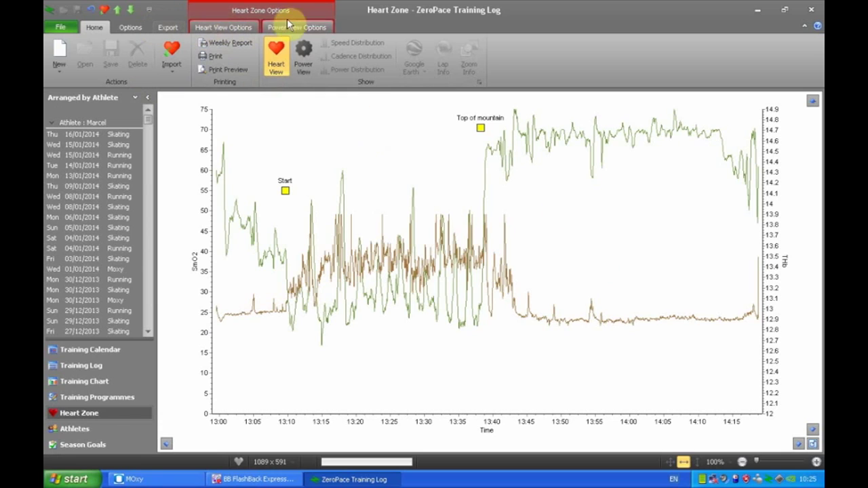
left_click(168, 29)
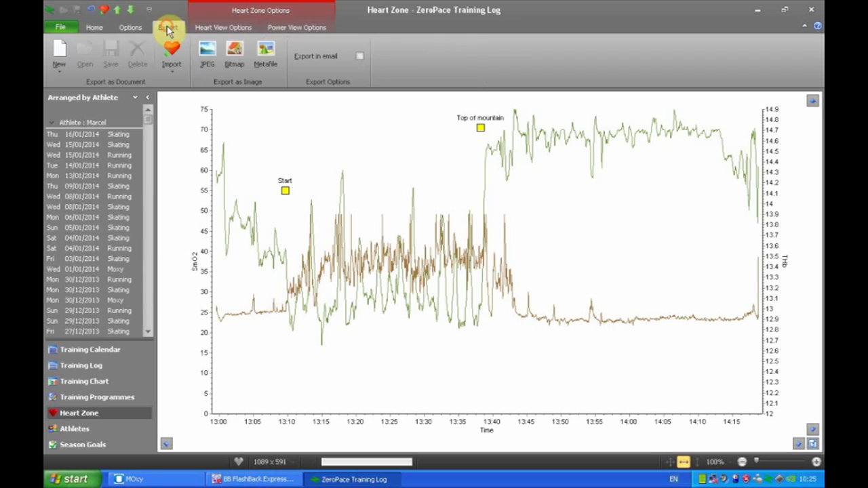
left_click(208, 56)
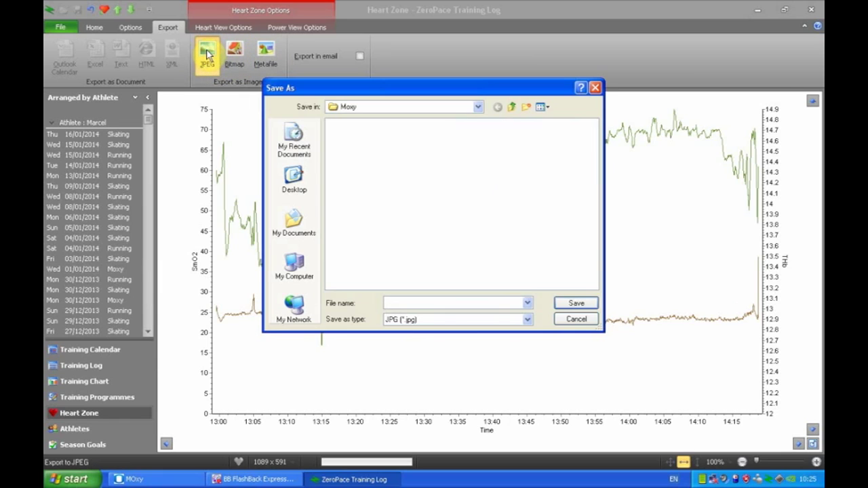
left_click(576, 320)
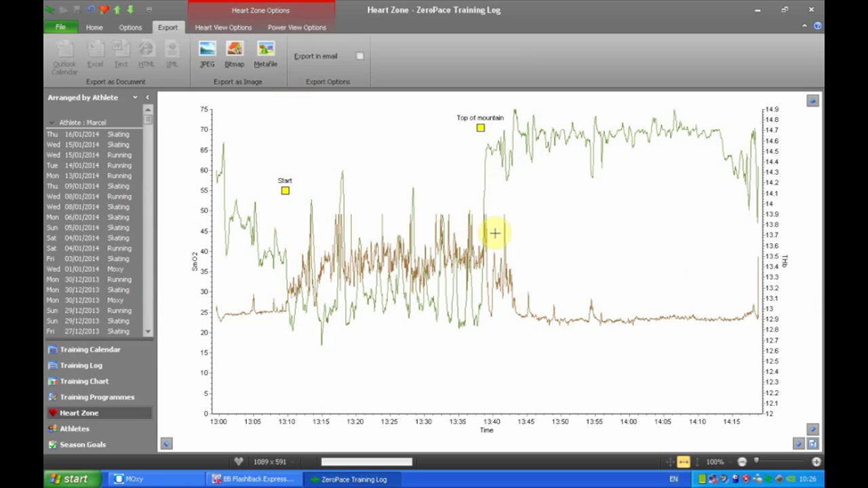
Compare the Moxy graph with the axis grid shown and hidden, and with line smoothing turned off and on
left_click(225, 28)
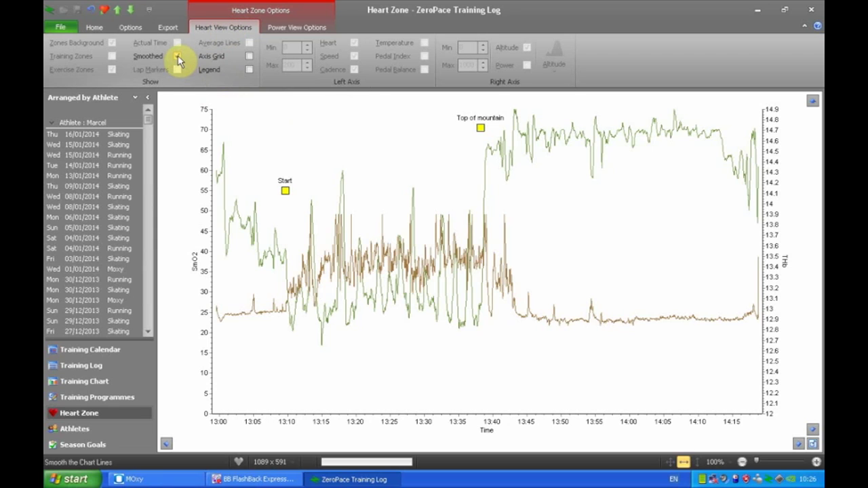
left_click(249, 57)
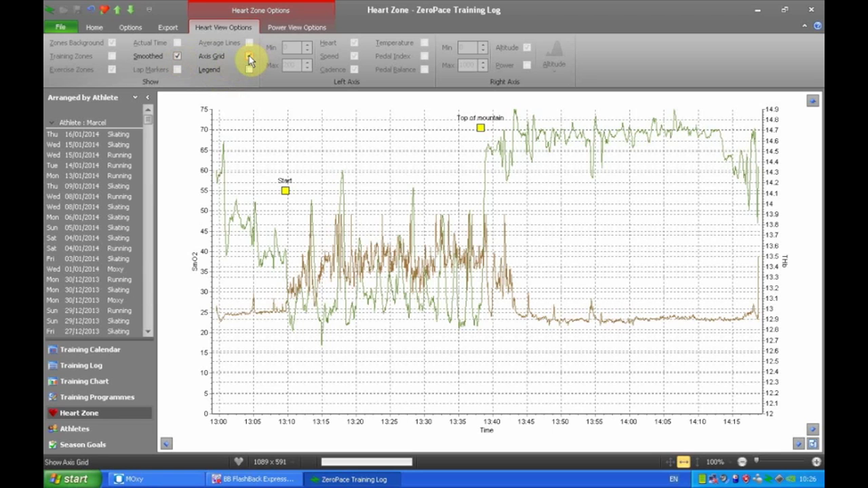
left_click(249, 57)
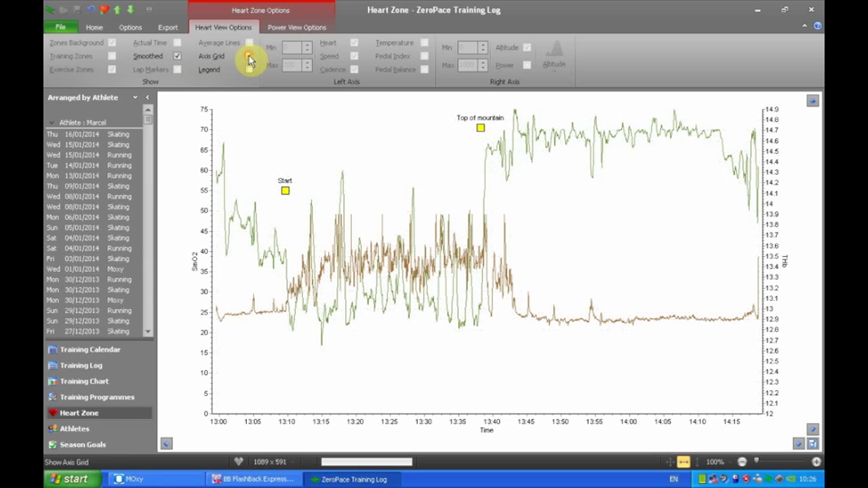
left_click(177, 59)
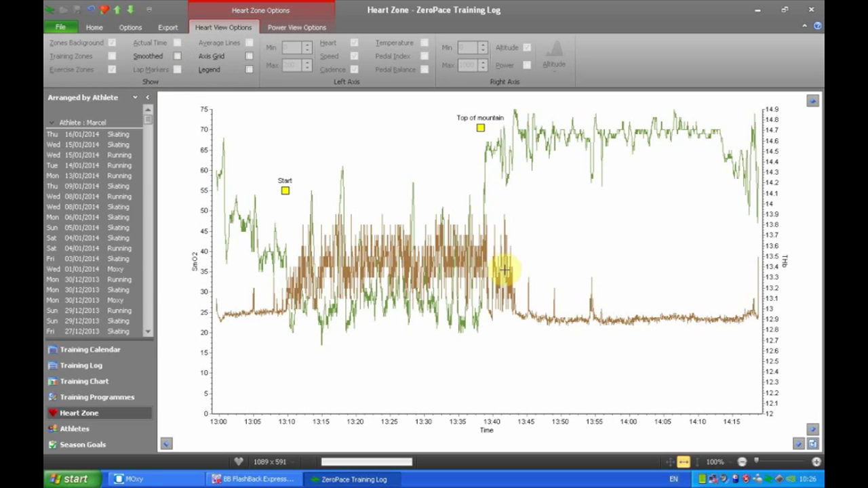
left_click(177, 57)
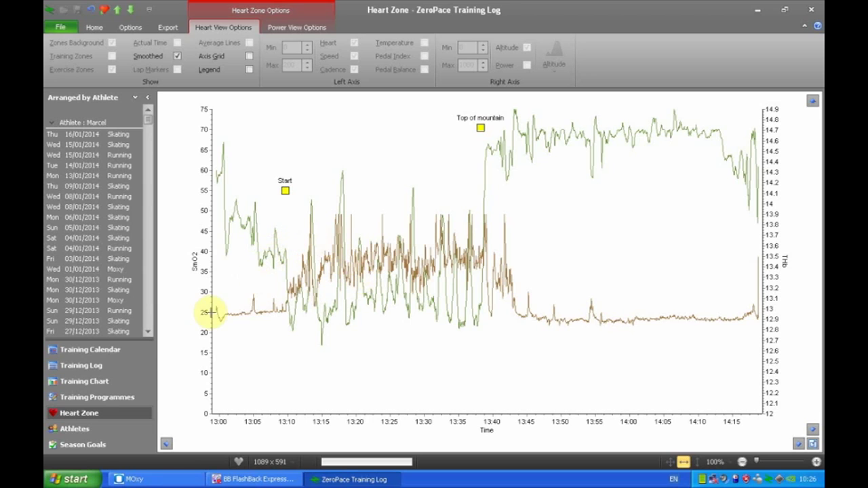
Move the 01/01/2014 12:59:35 Moxy exercise to 14 January 2014 in the Training Calendar and save the day
left_click(118, 358)
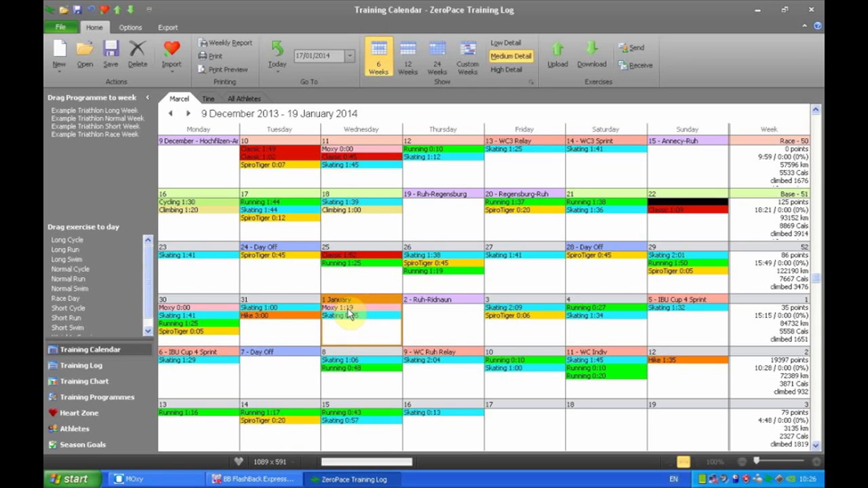
double_click(347, 311)
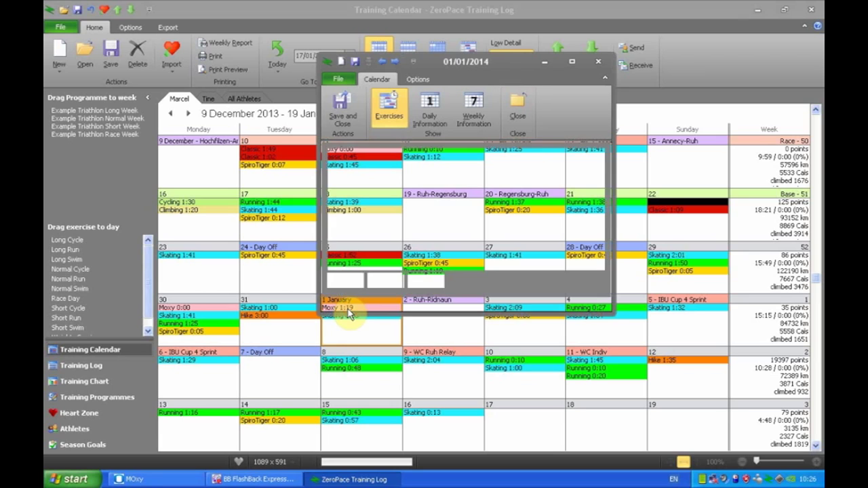
left_click(431, 168)
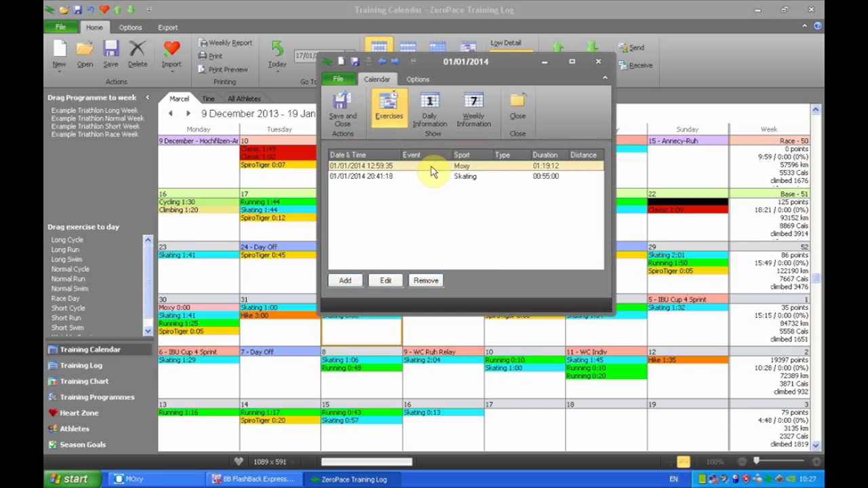
right_click(432, 169)
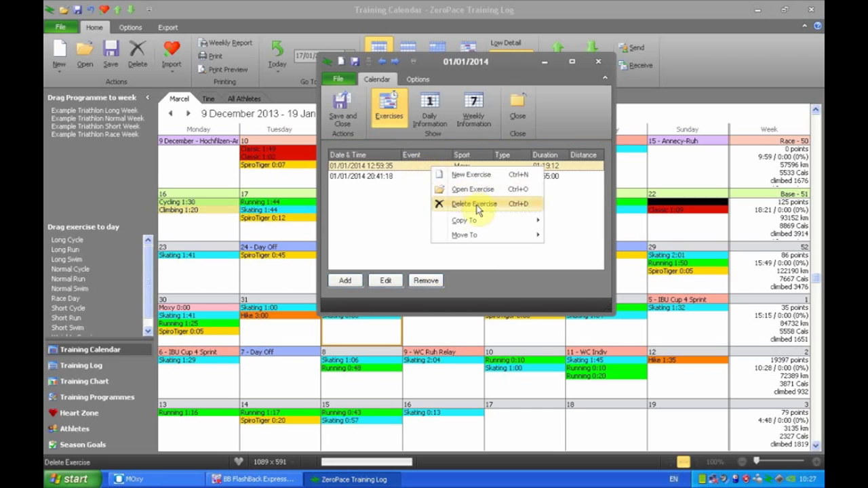
mouse_move(468, 234)
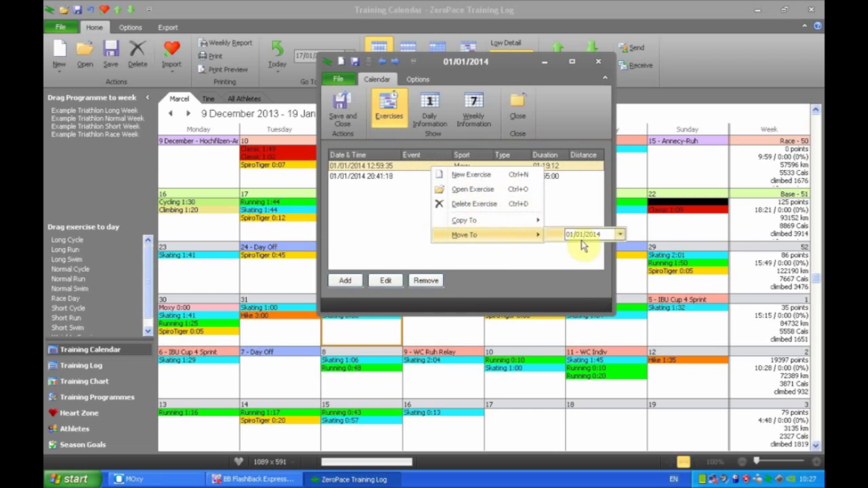
left_click(620, 235)
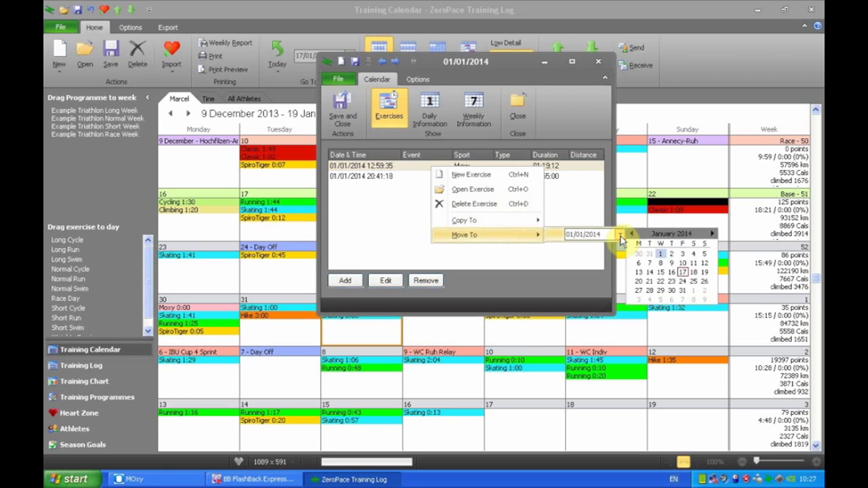
left_click(650, 271)
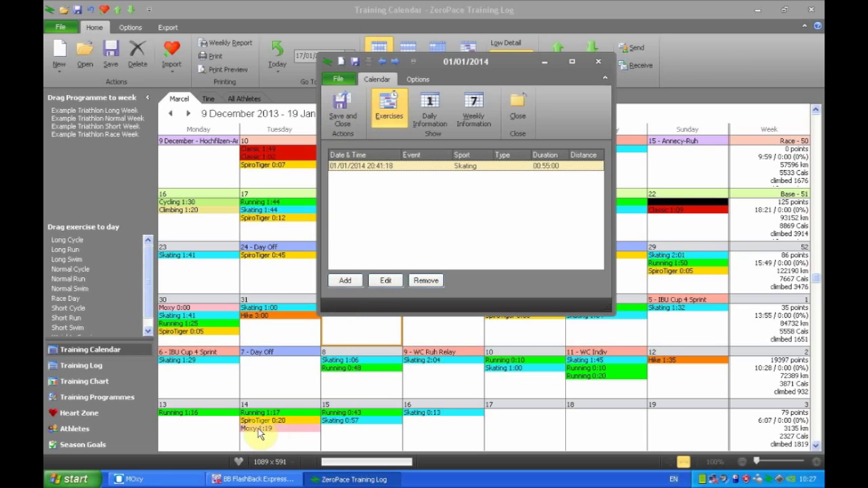
left_click(344, 119)
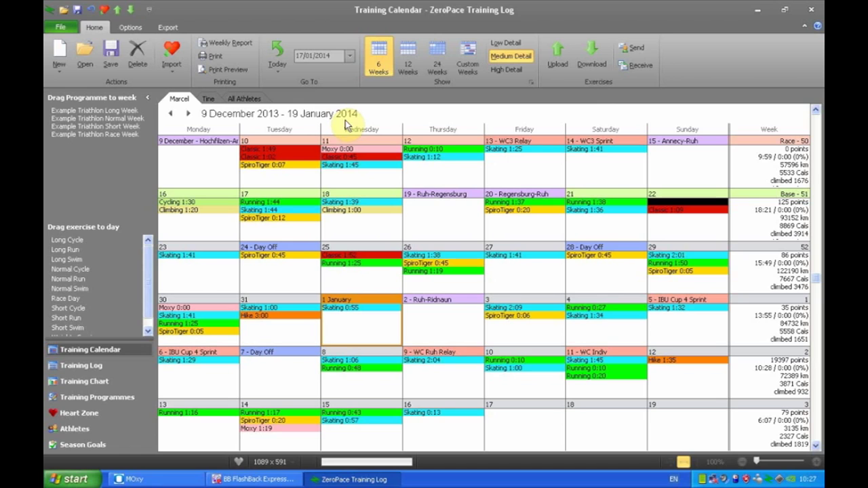
Switch to the MOxy application, check the device date and time against the PC's, and minimize it
left_click(169, 482)
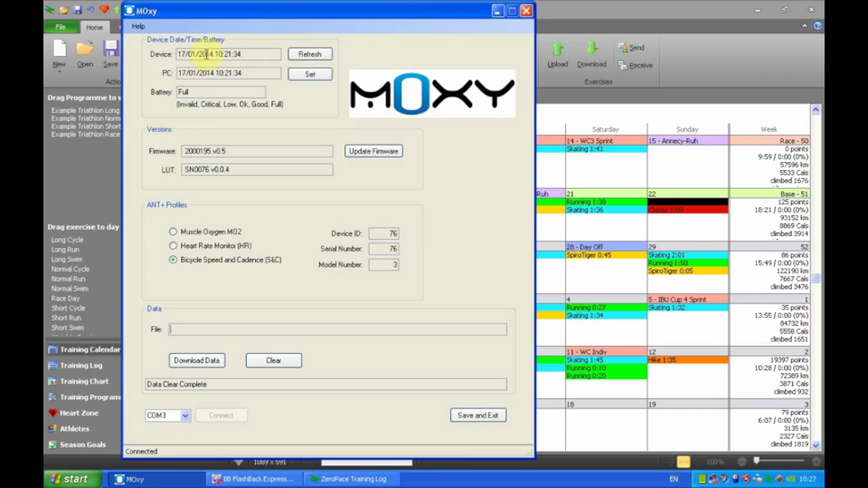
left_click(503, 12)
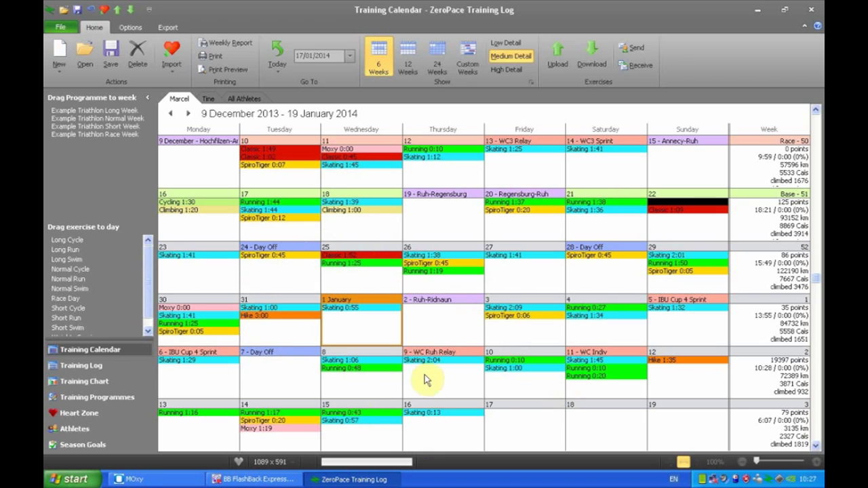
Examine data file 2 from the Moxy folder of My Documents in Notepad and return to ZeroPace Training Log
left_click(75, 479)
left_click(230, 222)
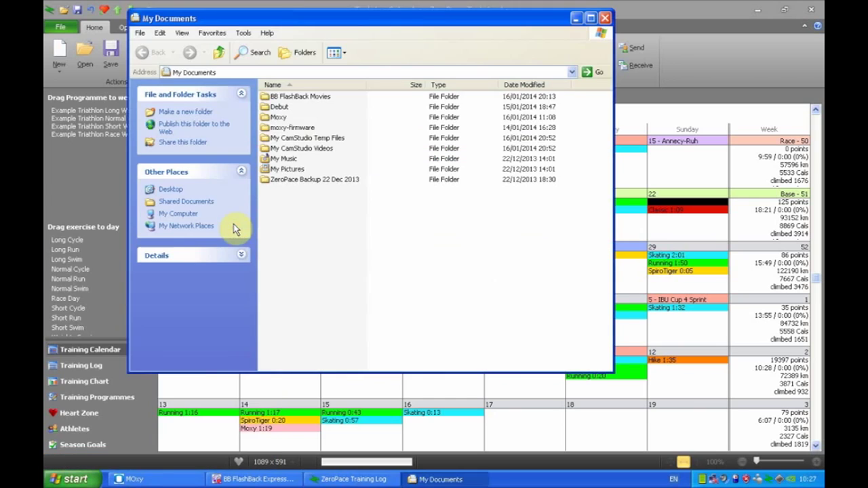
double_click(274, 118)
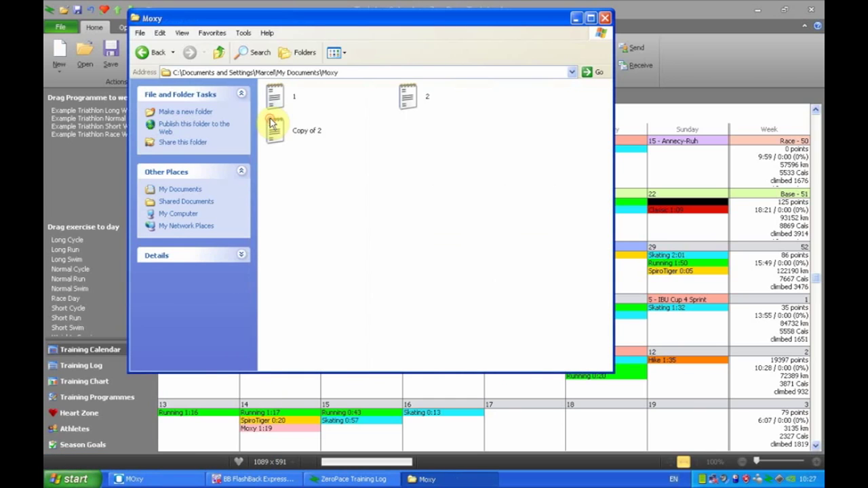
double_click(414, 97)
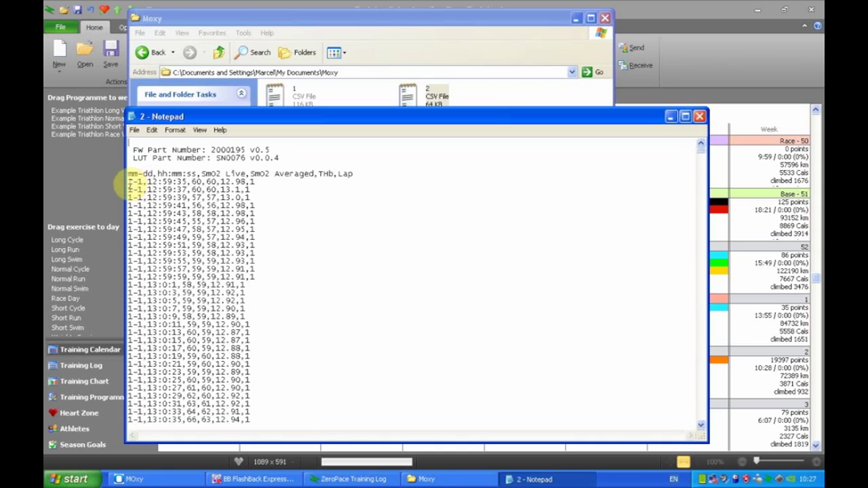
left_click(694, 51)
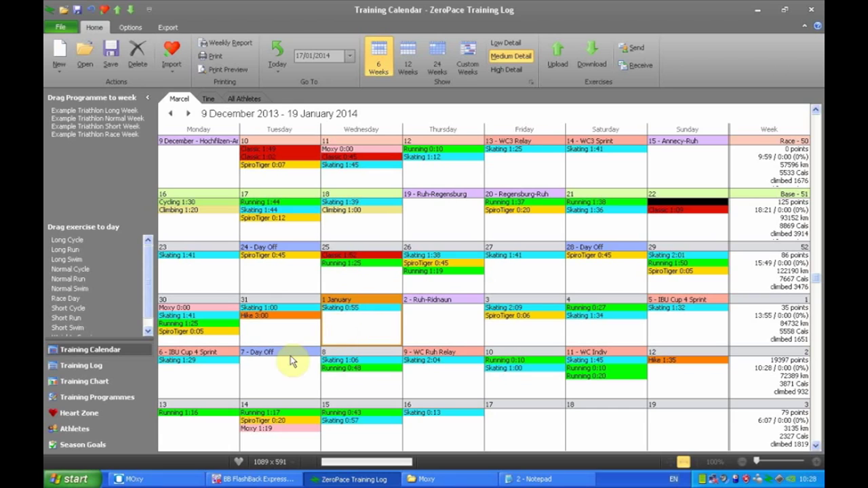
Import the Moxy monitor file Copy of 2 into the Training Calendar and show its graph in Heart Zone
left_click(170, 68)
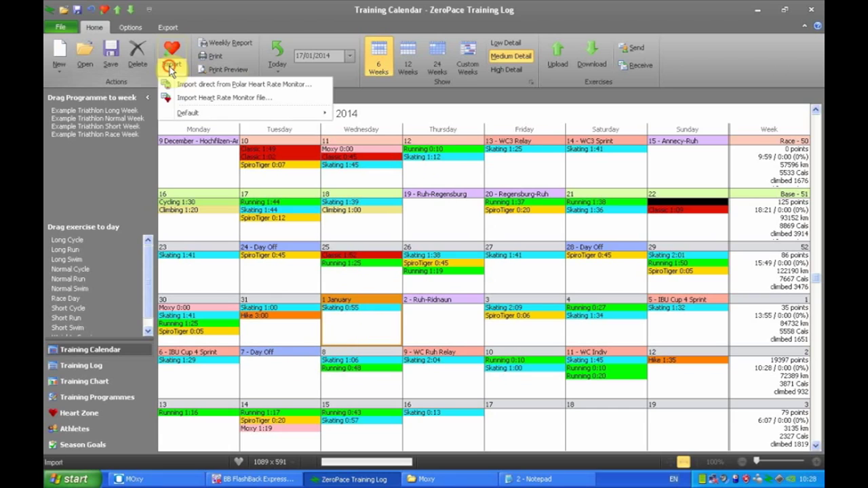
left_click(188, 98)
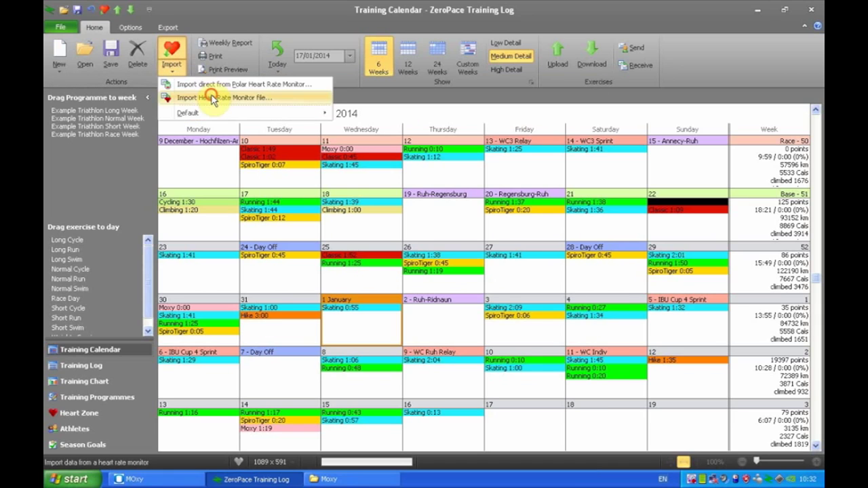
left_click(213, 99)
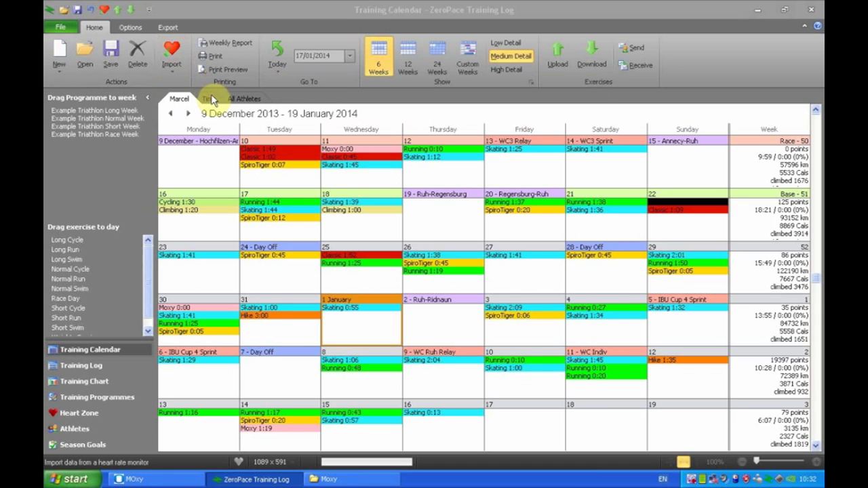
left_click(347, 146)
left_click(577, 304)
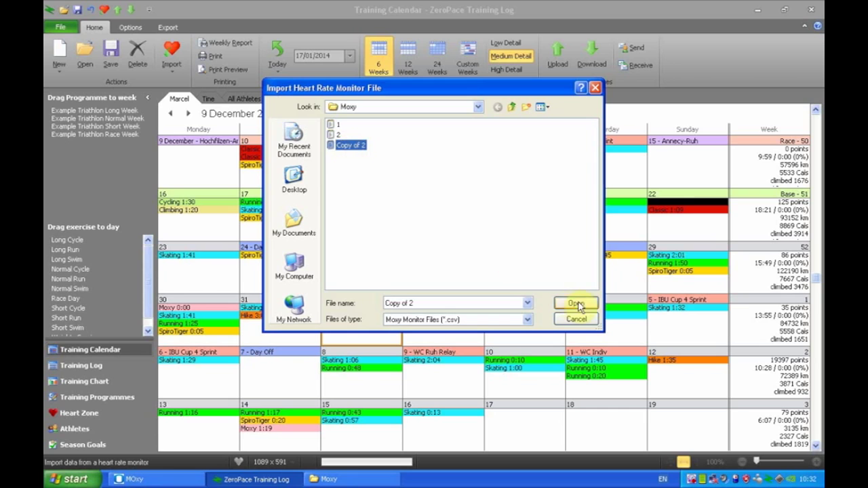
left_click(573, 303)
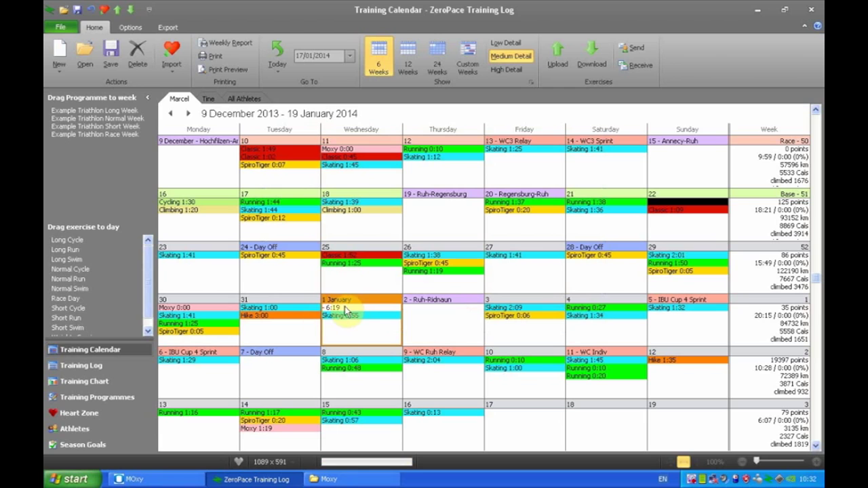
left_click(115, 411)
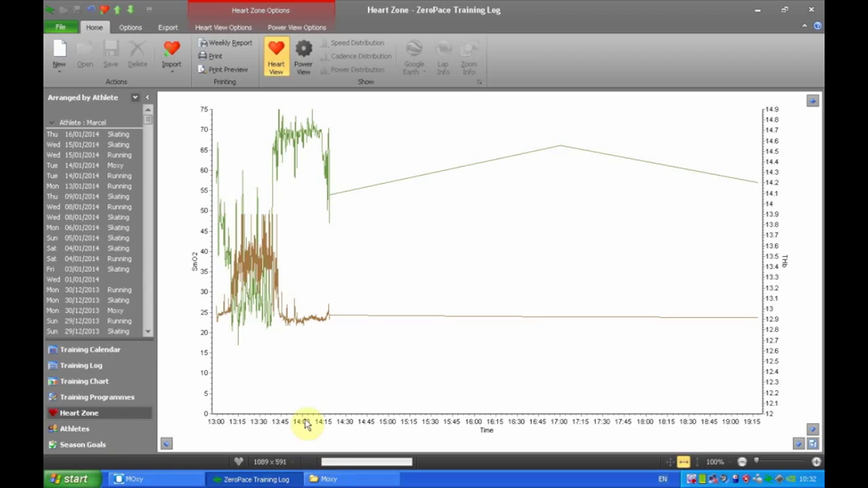
Delete the final 19:18:45 record from Copy of 2.csv in Notepad, save the file and close the Moxy folder
left_click(320, 478)
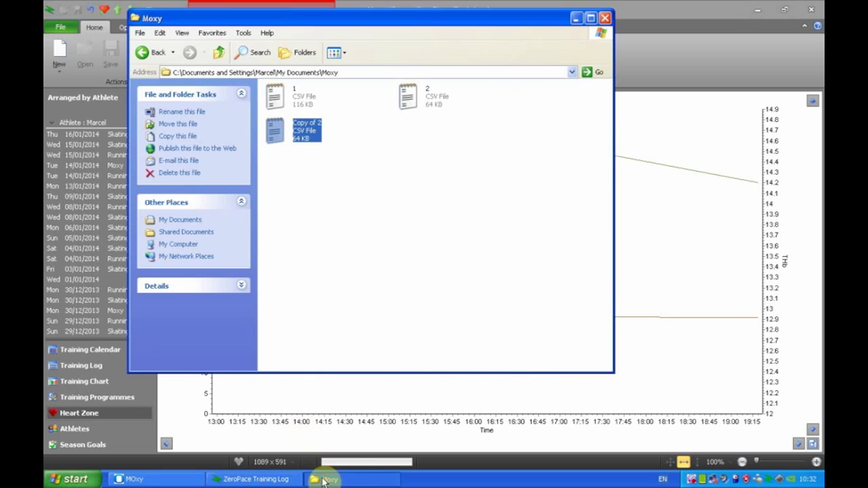
double_click(279, 140)
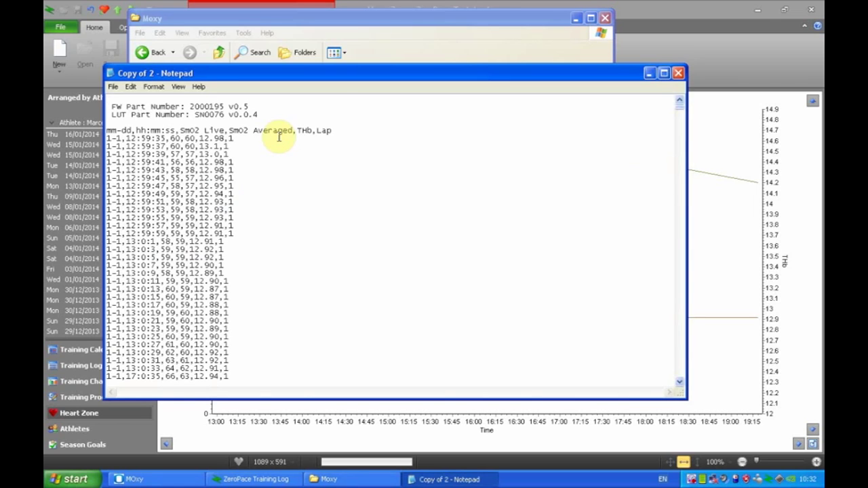
left_click(678, 108)
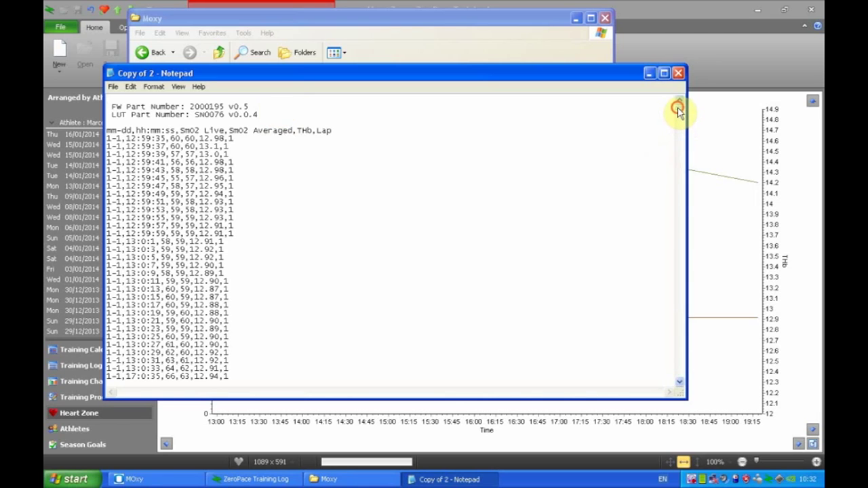
left_click_drag(678, 109, 678, 393)
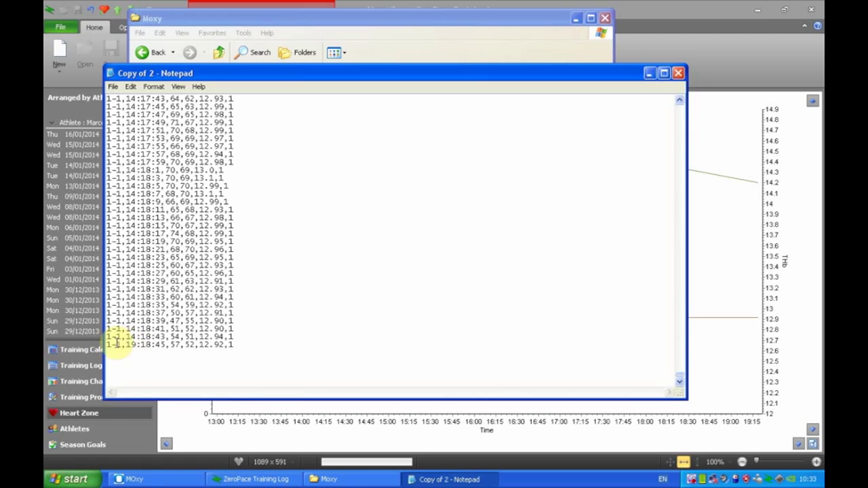
left_click_drag(106, 344, 235, 346)
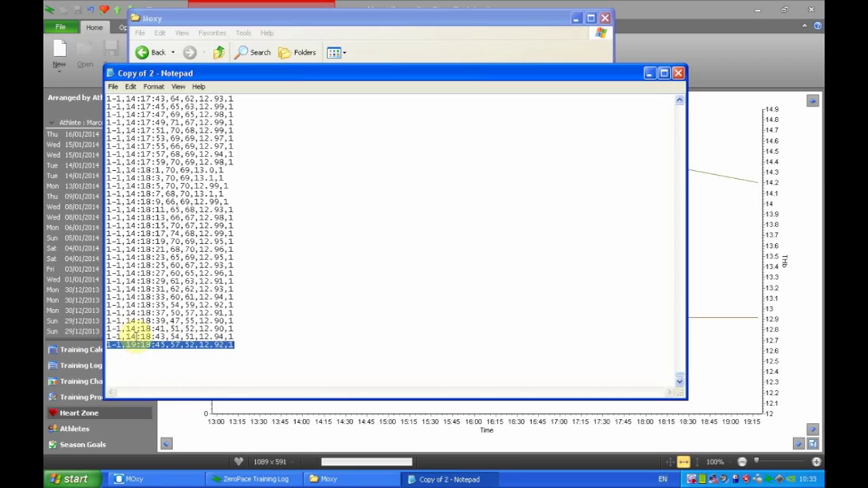
key("Delete")
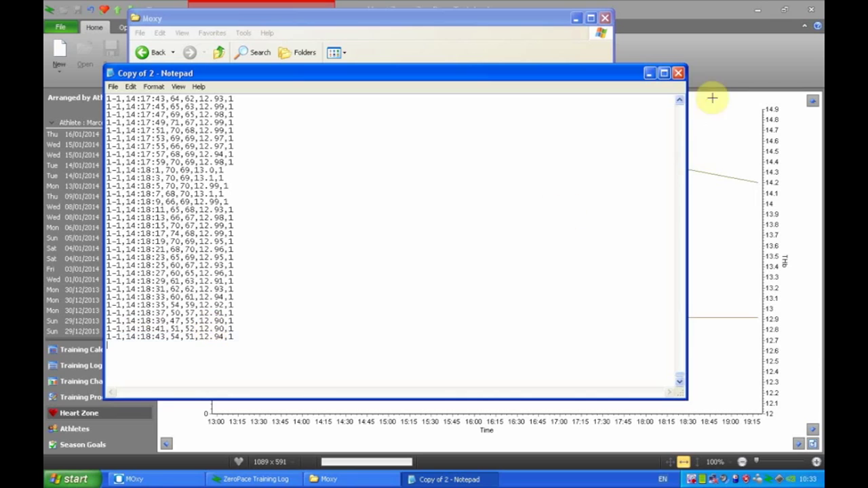
left_click(678, 73)
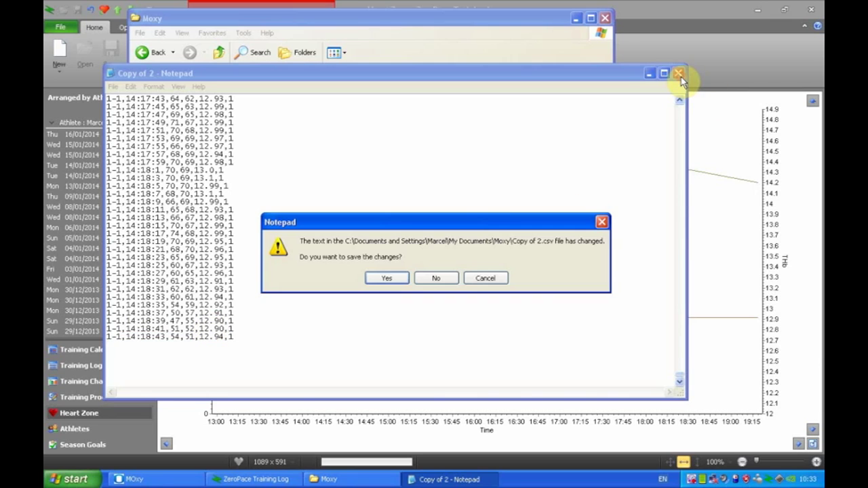
left_click(387, 278)
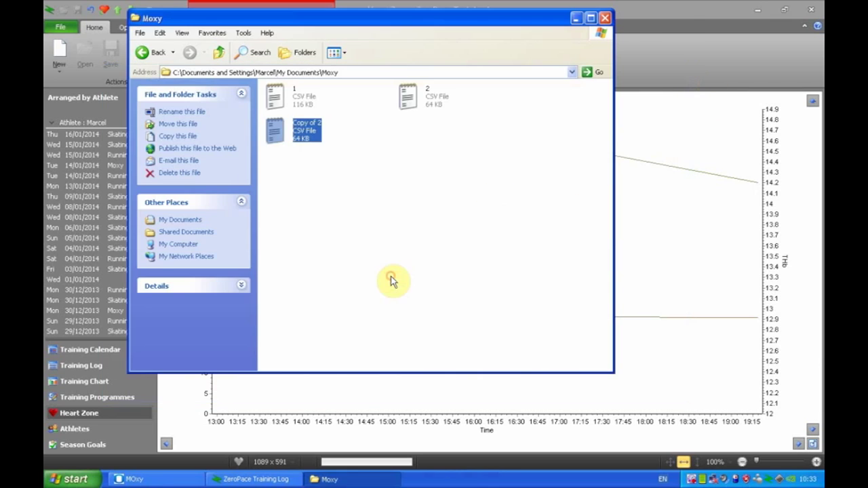
left_click(605, 18)
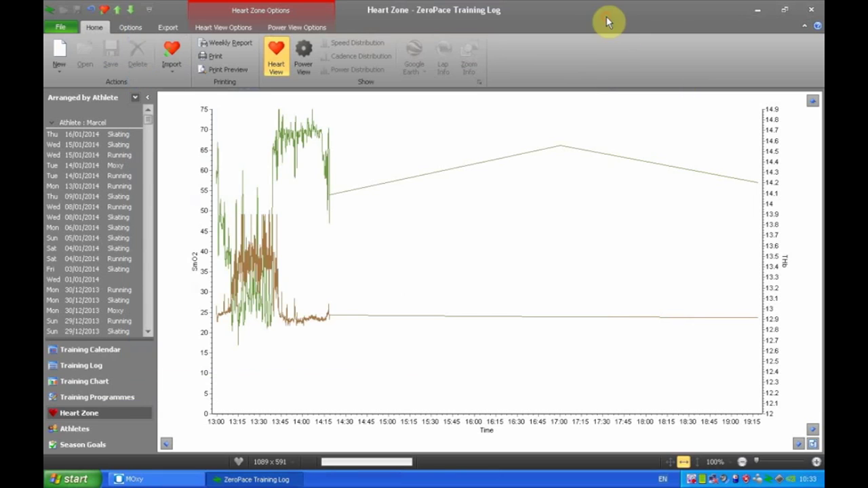
Compare the Heart Zone graph of the 14/01/2014 Moxy exercise with that of the 01/01/2014 exercise
left_click(117, 353)
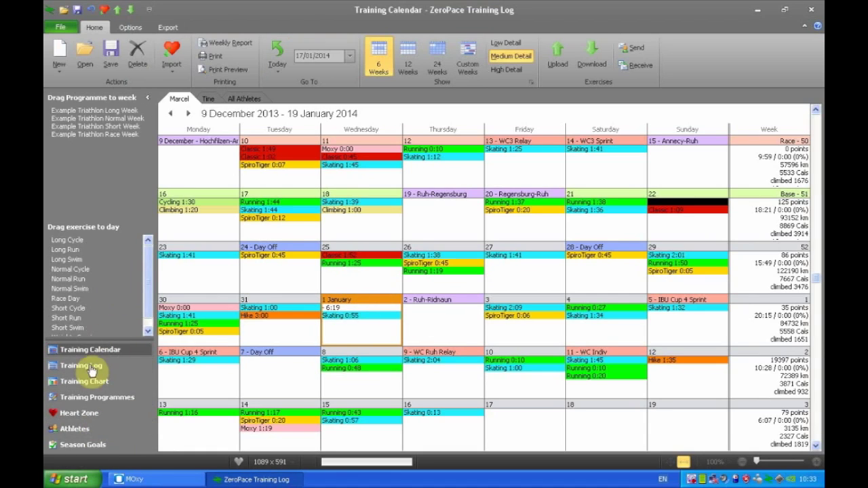
left_click(81, 414)
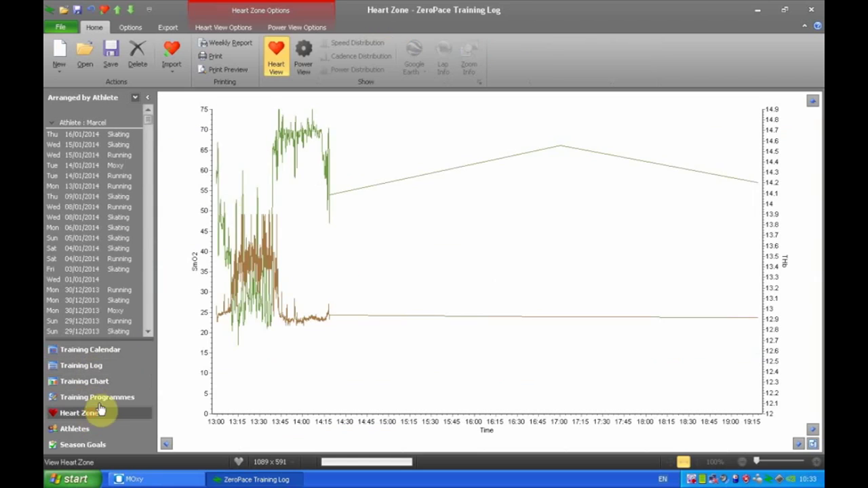
left_click(120, 166)
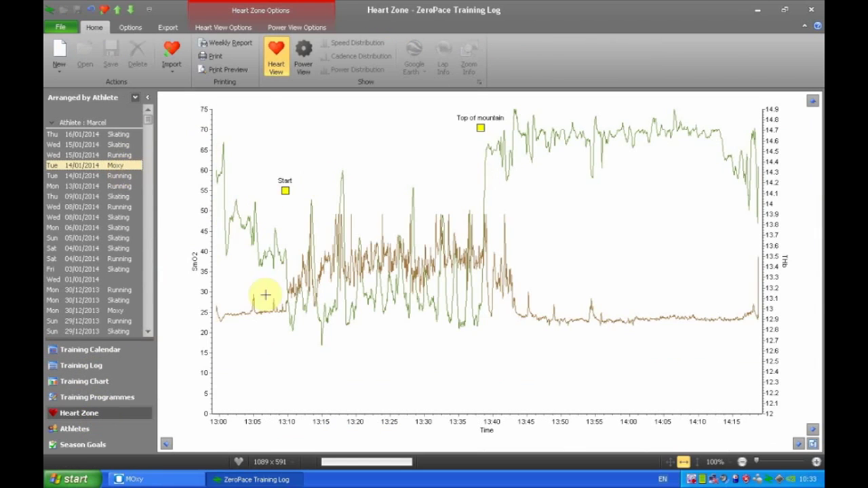
left_click(90, 278)
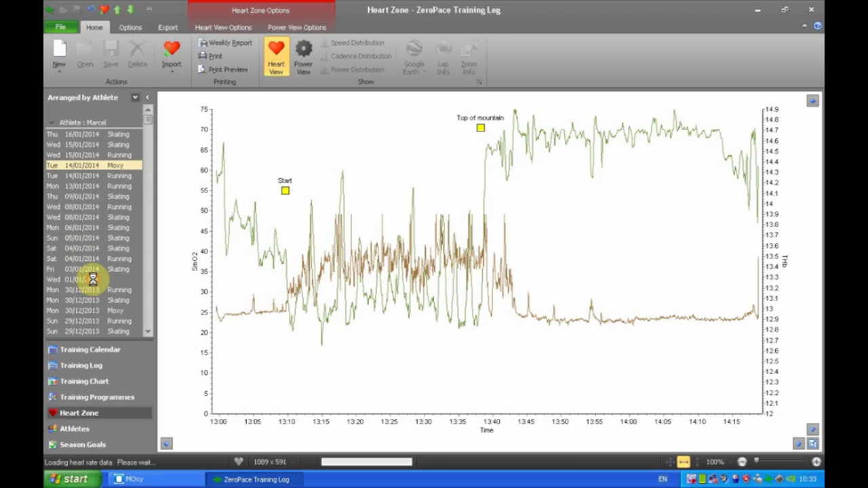
Magnify the 13:00 to 14:30 section of the 01/01/2014 graph, restoring the full view before returning to the Training Calendar
left_click(212, 112)
left_click_drag(220, 127, 346, 329)
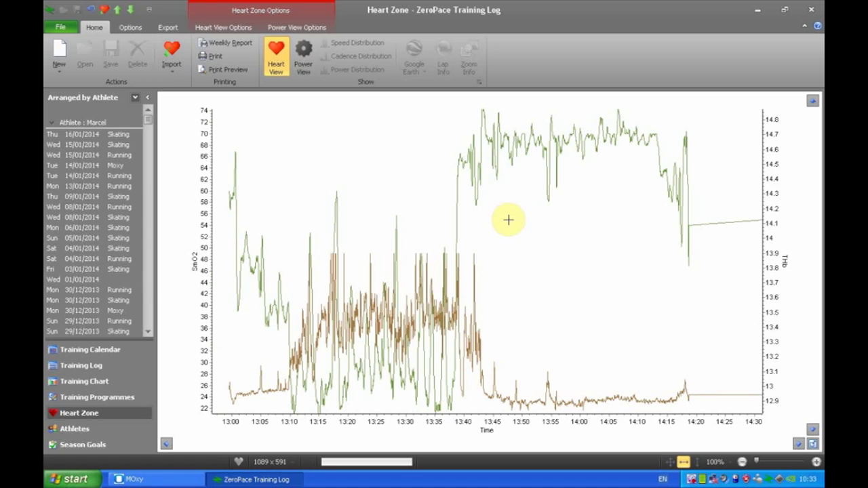
left_click(814, 443)
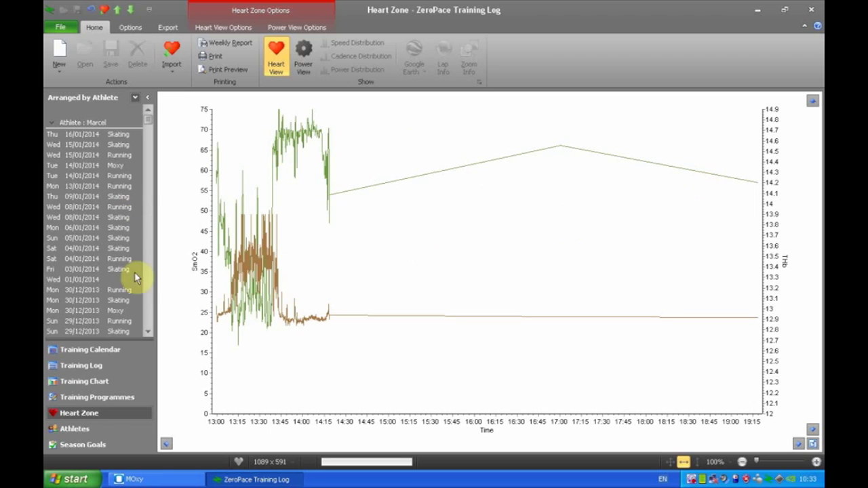
left_click(87, 350)
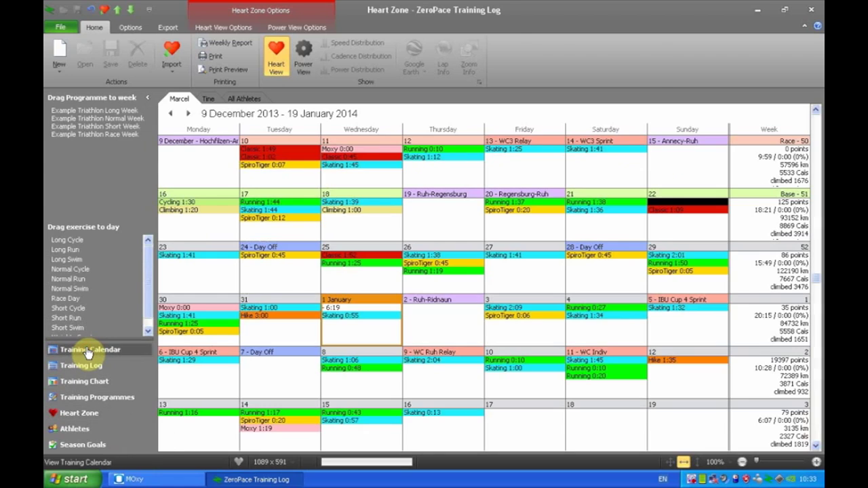